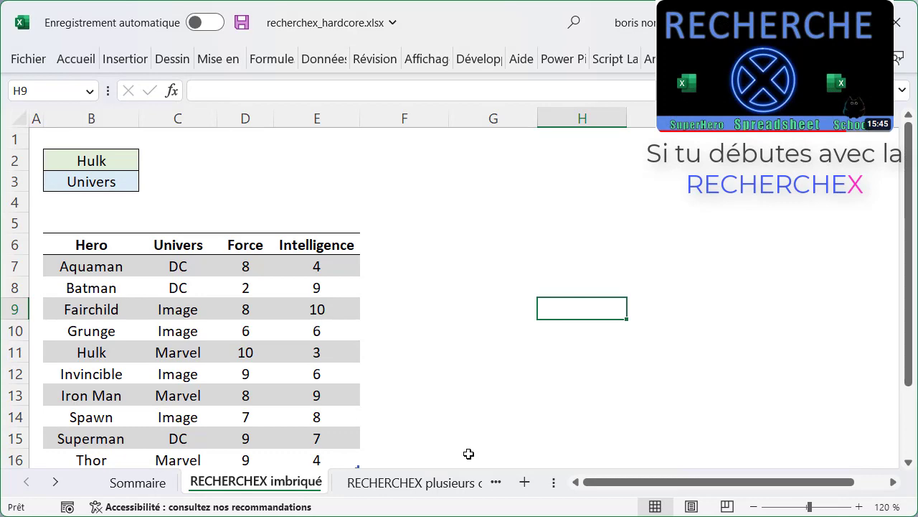
Check the hero list in B2, keeping Hulk, and review the criteria list in B3.
left_click(117, 160)
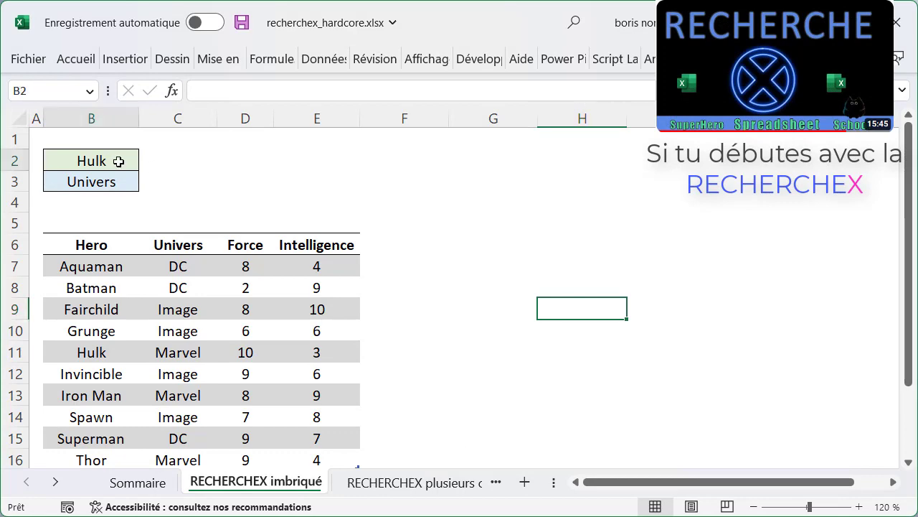
left_click(147, 164)
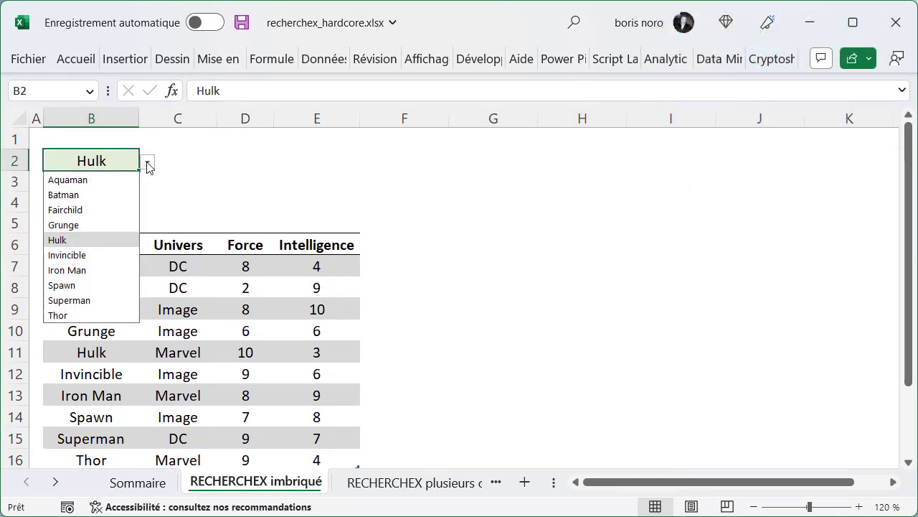
left_click(148, 164)
left_click(106, 183)
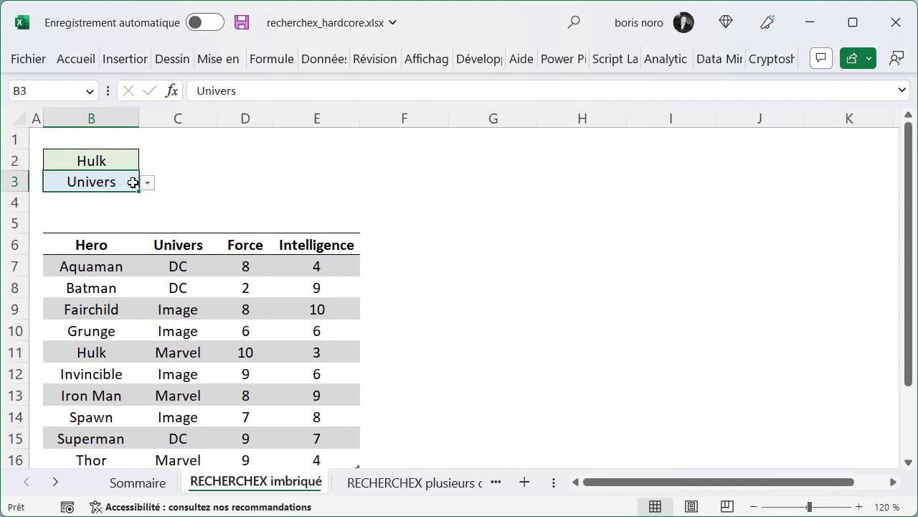
left_click(147, 185)
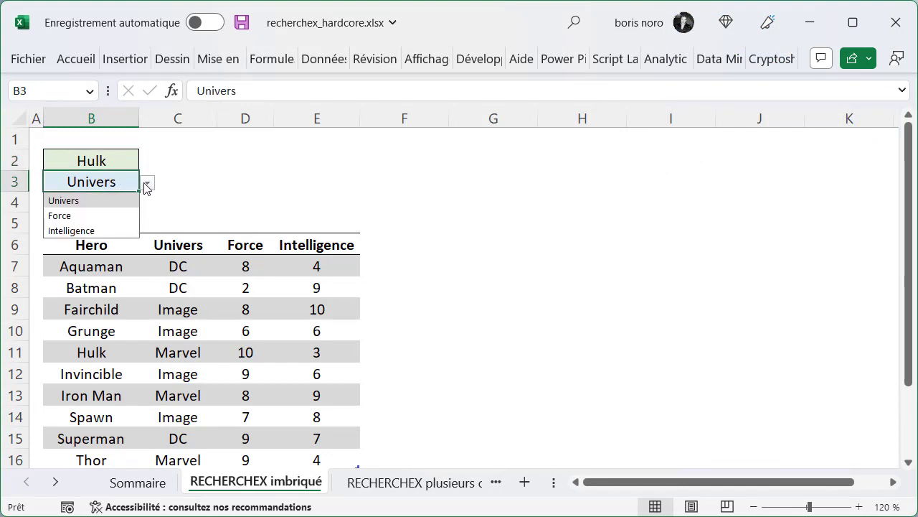
left_click(239, 159)
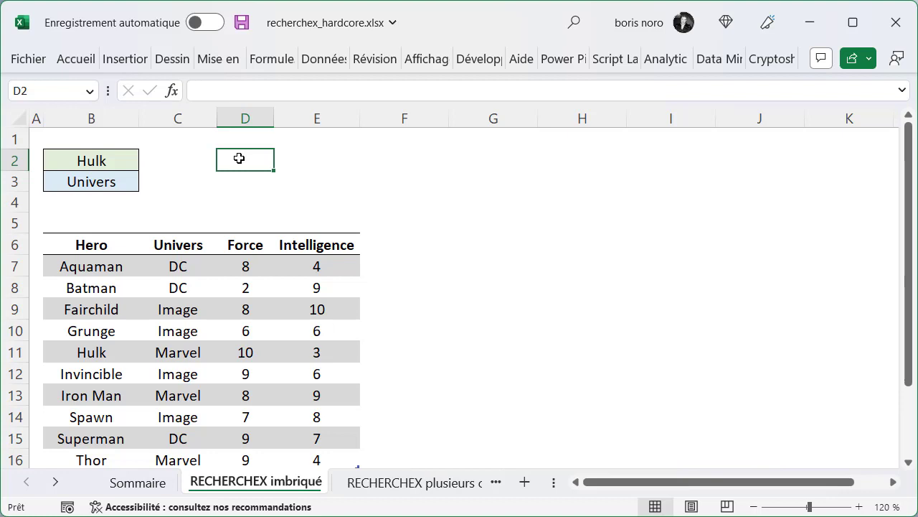
Begin D2's formula =RECHERCHEX(B2;Hero[Hero]; with a nested RECHERCHEX( on a second line.
type("=")
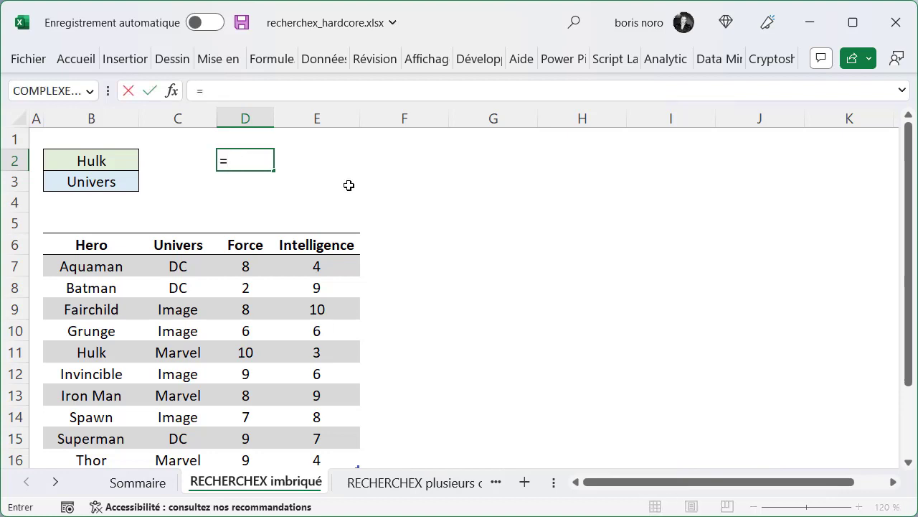
type("re")
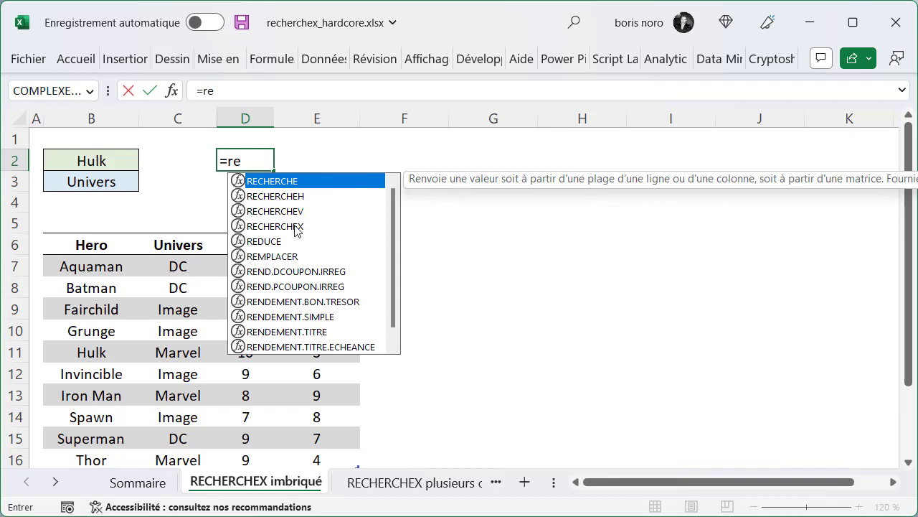
double_click(295, 227)
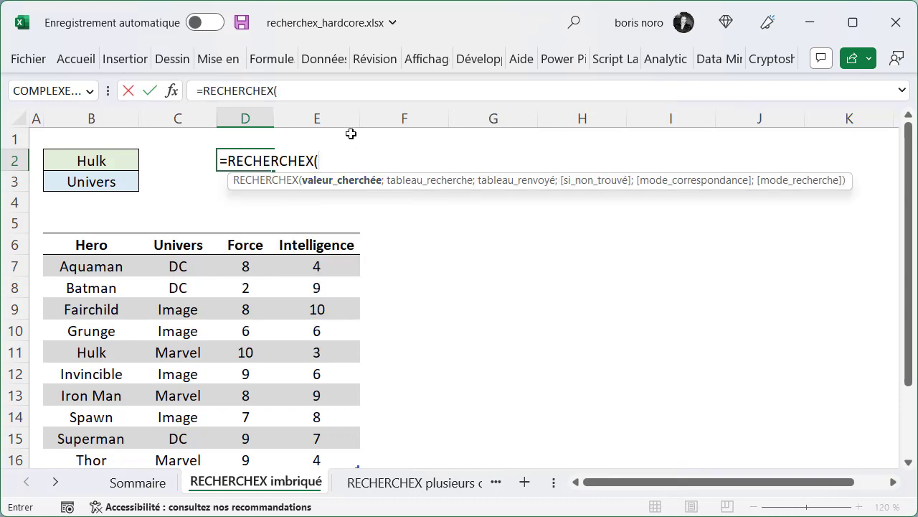
left_click_drag(351, 102, 348, 159)
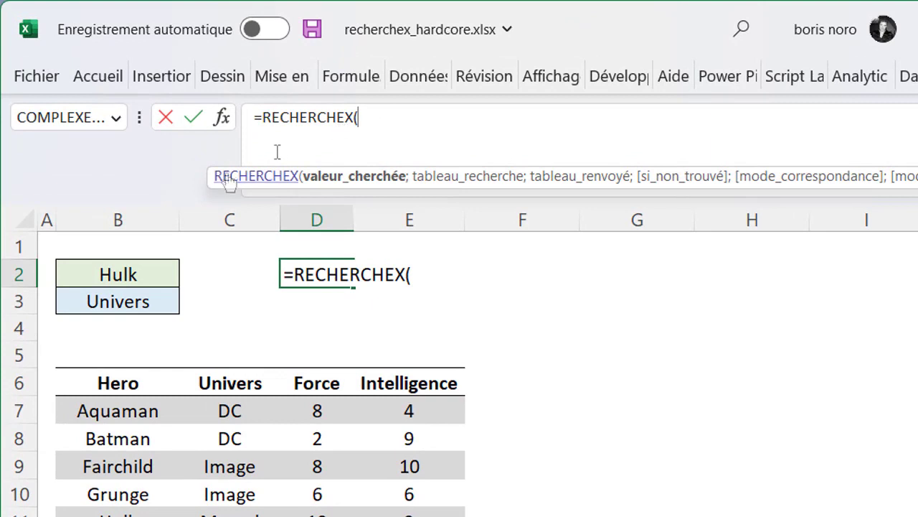
left_click(149, 275)
type(";")
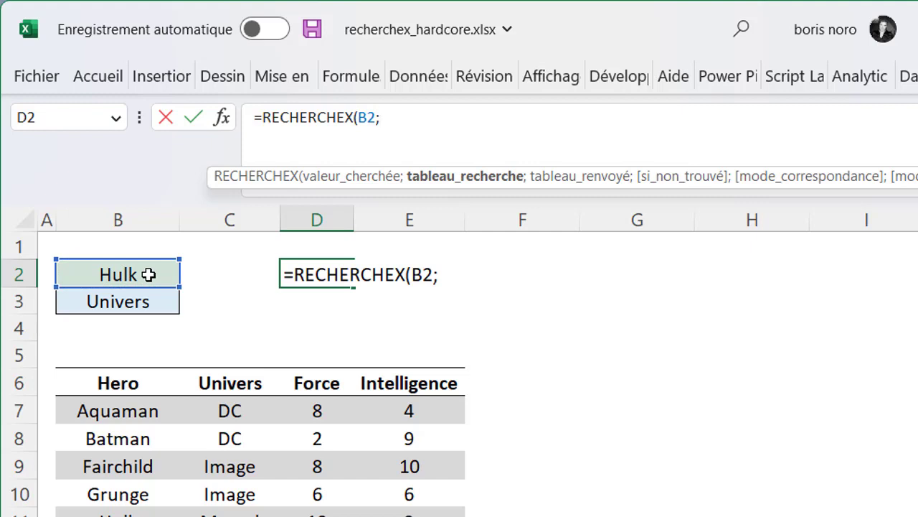
left_click(126, 367)
type(";")
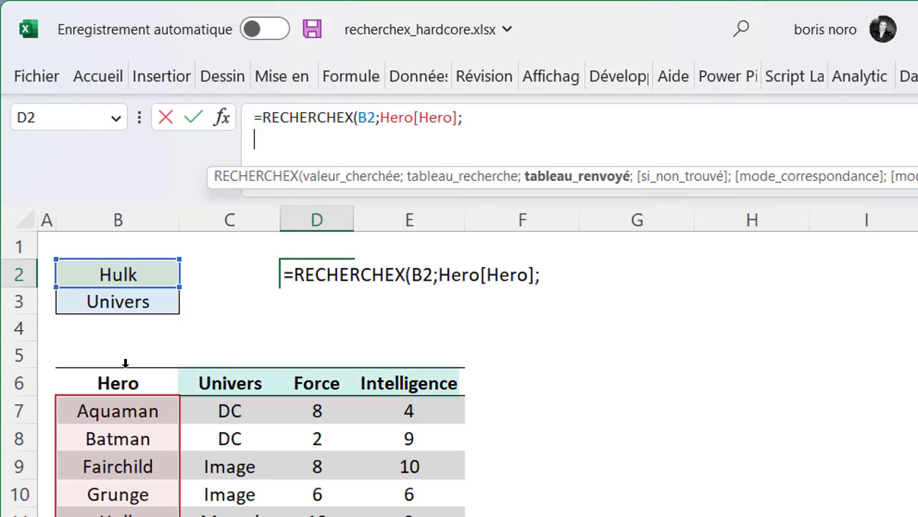
type("RE")
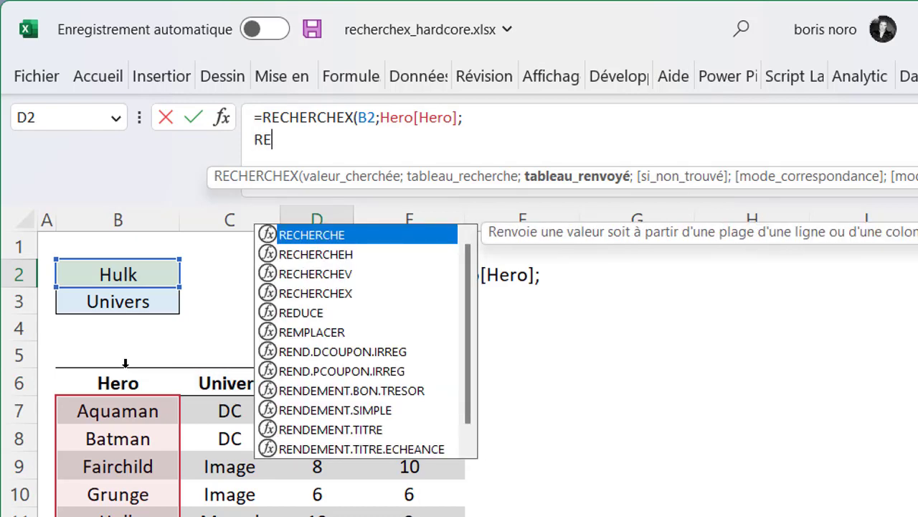
type("CHERCHEX(")
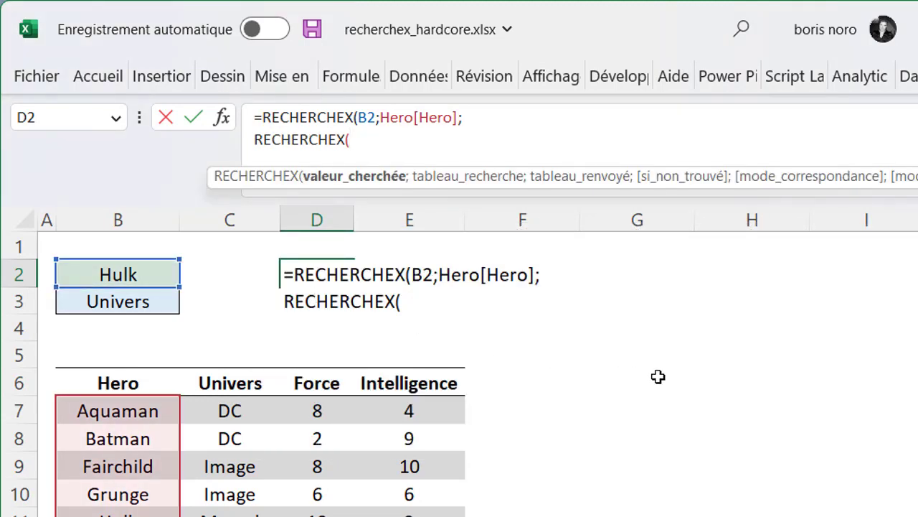
Finish the inner lookup on B3 over the Univers–Intelligence headers and data, returning Marvel.
left_click(156, 304)
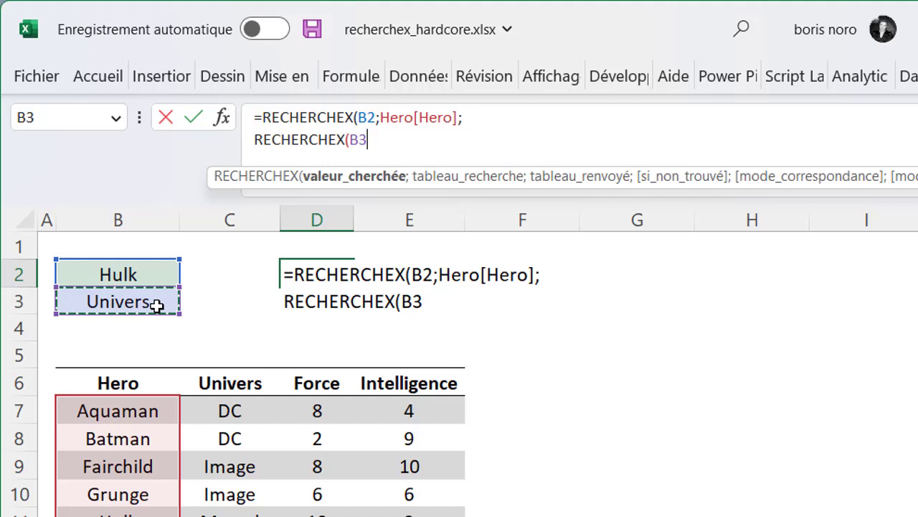
type(";")
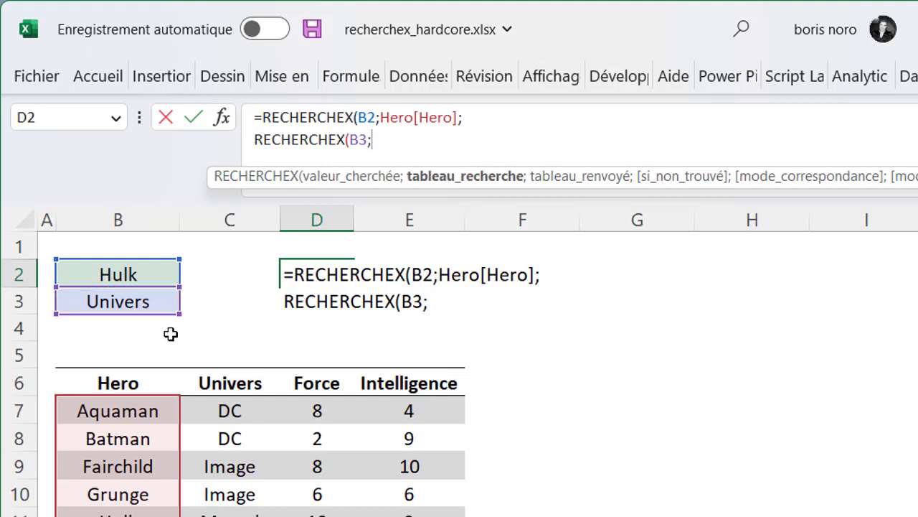
left_click(216, 384)
left_click_drag(216, 384, 360, 378)
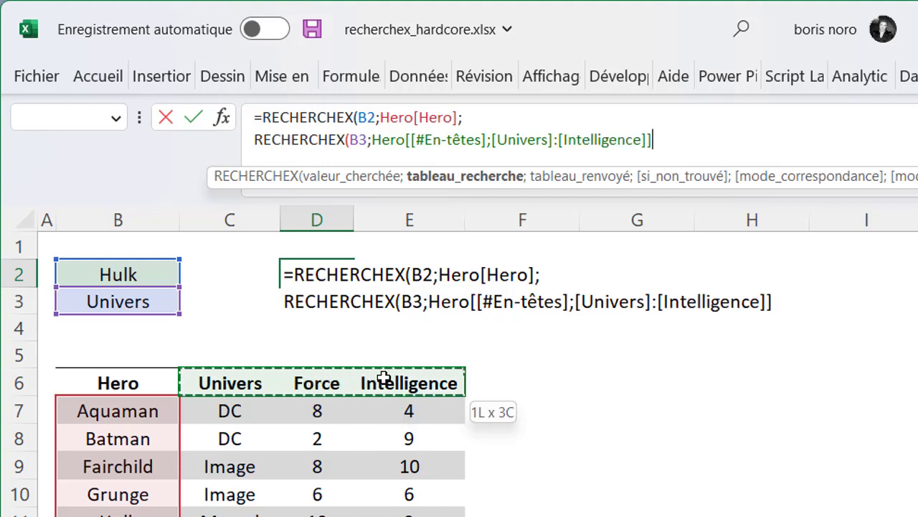
left_click_drag(360, 378, 384, 378)
type(";")
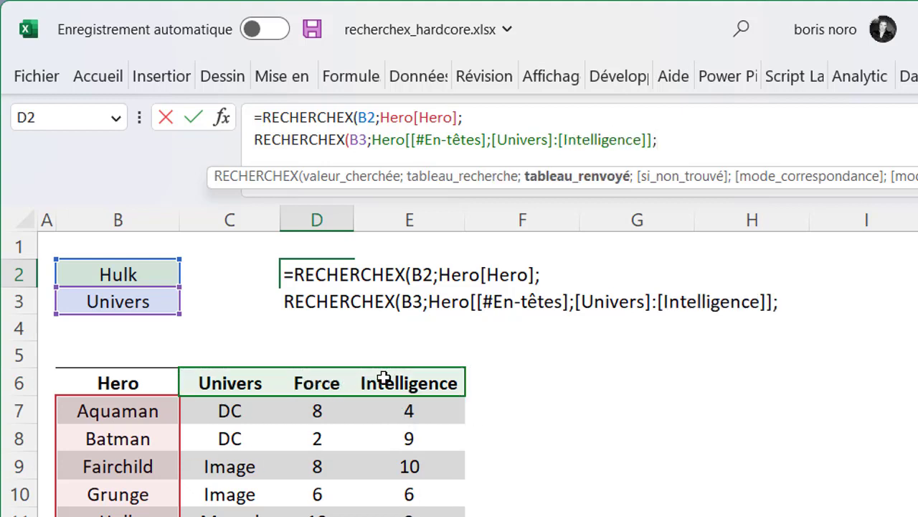
left_click_drag(227, 409, 371, 420)
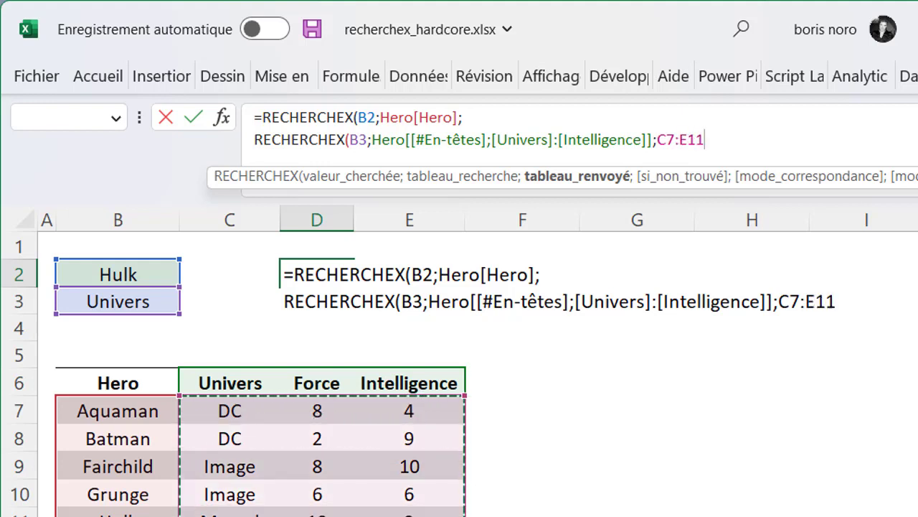
left_click_drag(371, 419, 409, 516)
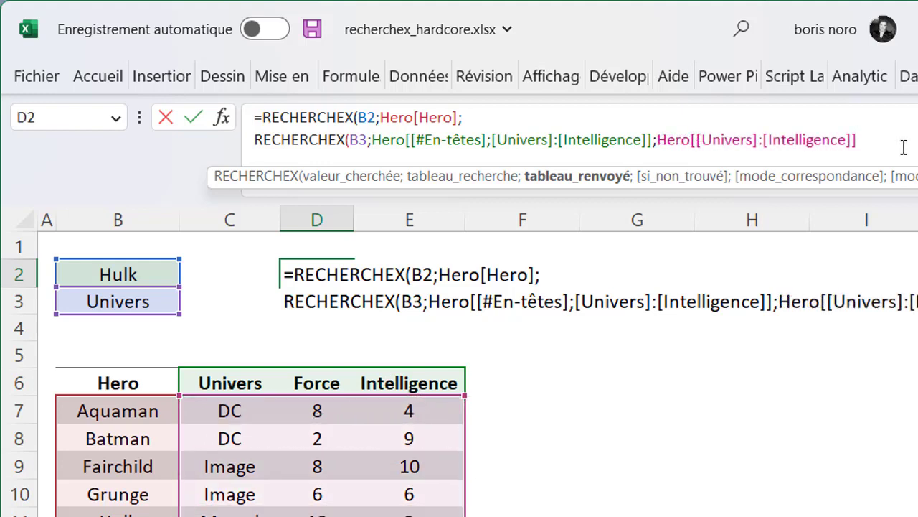
type("))")
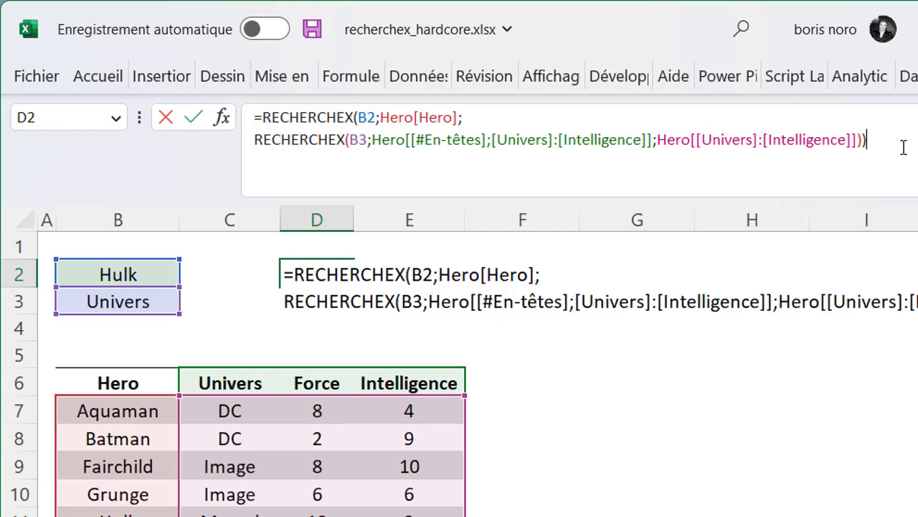
key("Return")
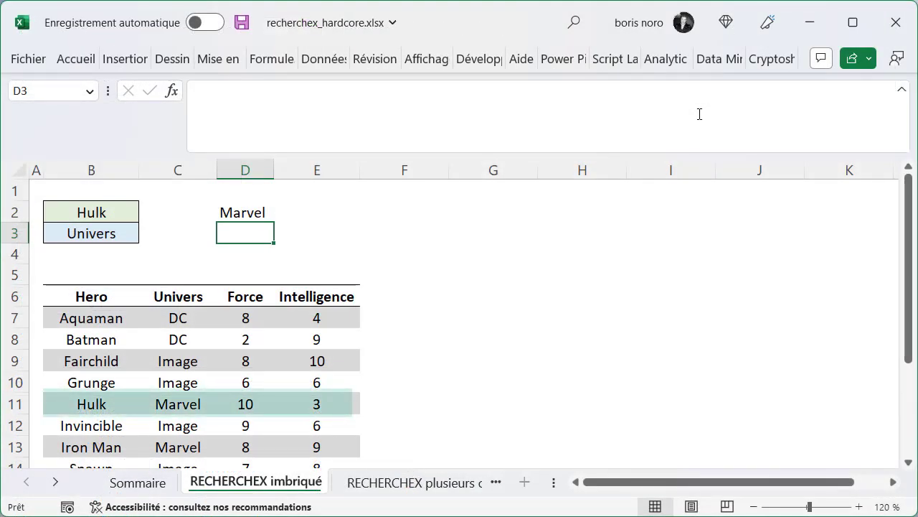
Switch the B3 criterion to Force, then to Intelligence, to test the lookup.
left_click(91, 234)
left_click(147, 235)
left_click(96, 265)
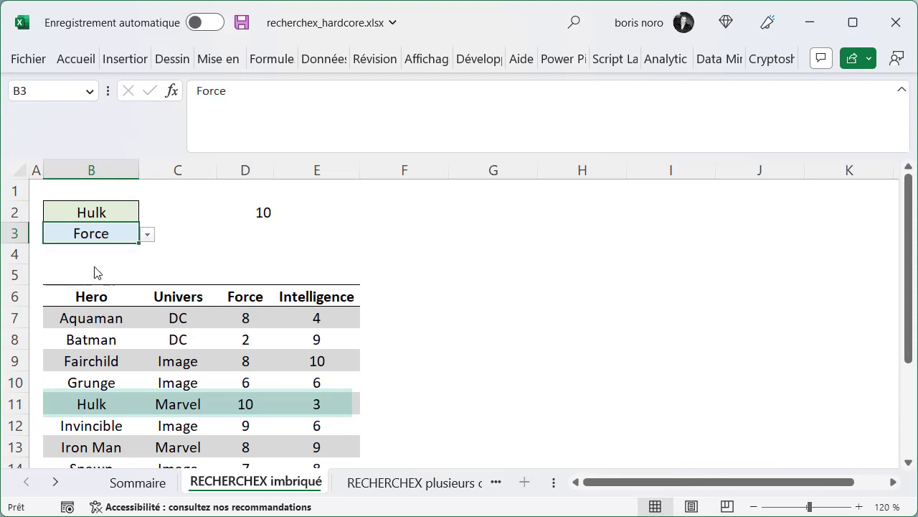
left_click(147, 234)
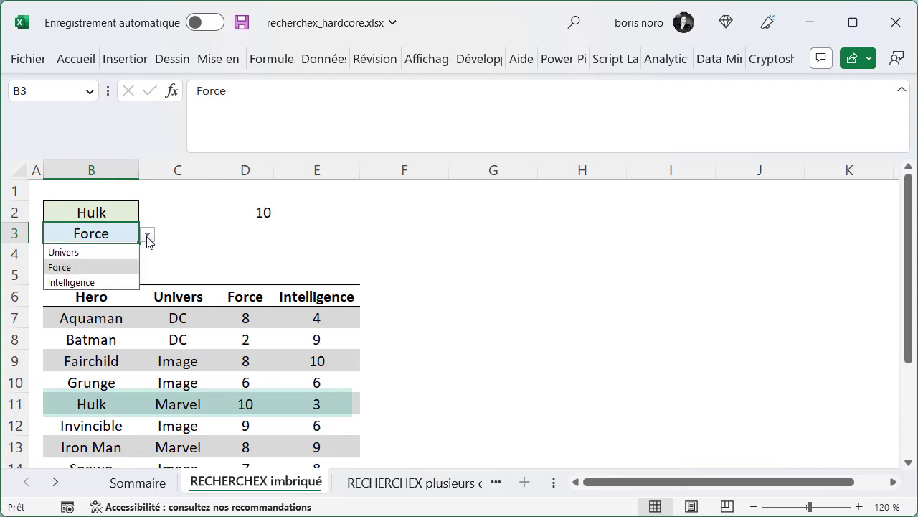
left_click(111, 282)
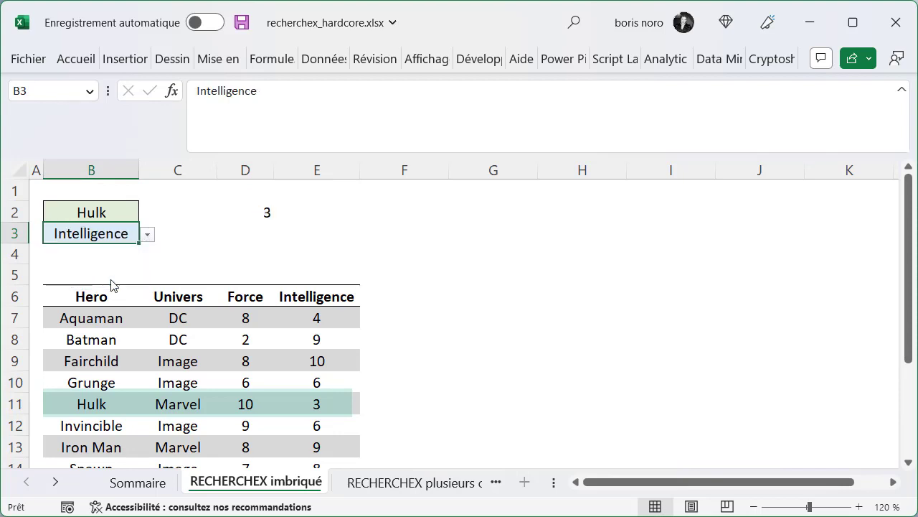
Set the hero in B2 to Batman and the criterion in B3 to Univers.
left_click(115, 213)
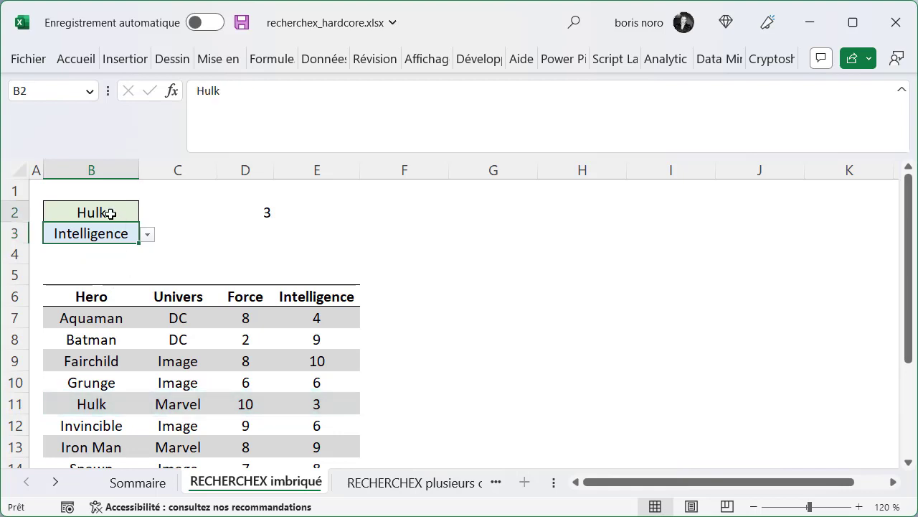
left_click(147, 214)
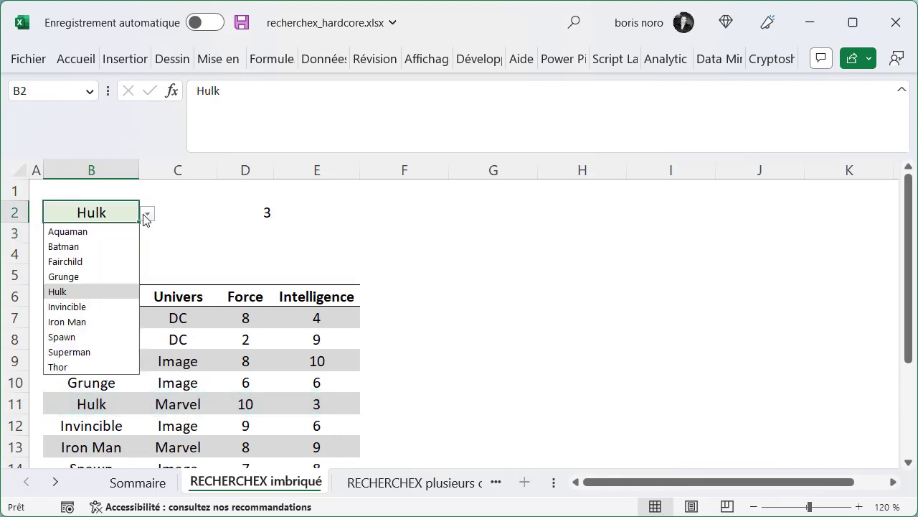
left_click(108, 246)
left_click(117, 235)
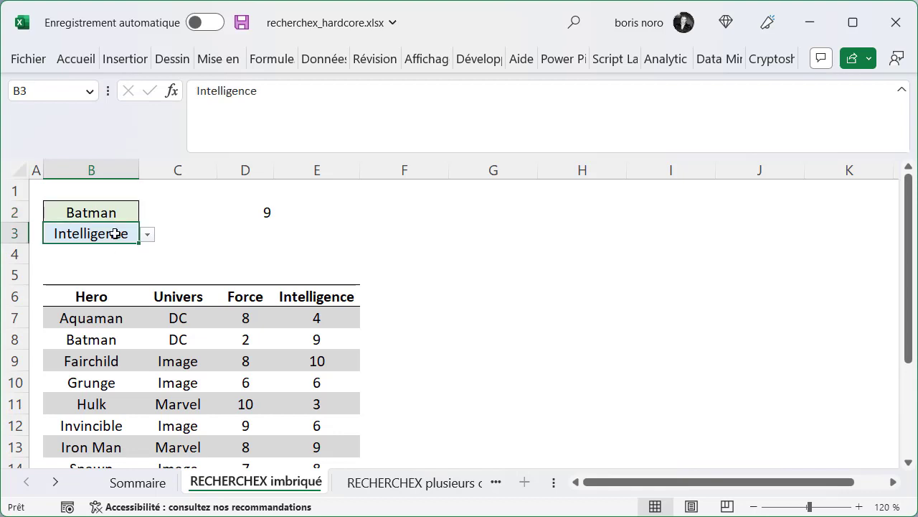
left_click(147, 234)
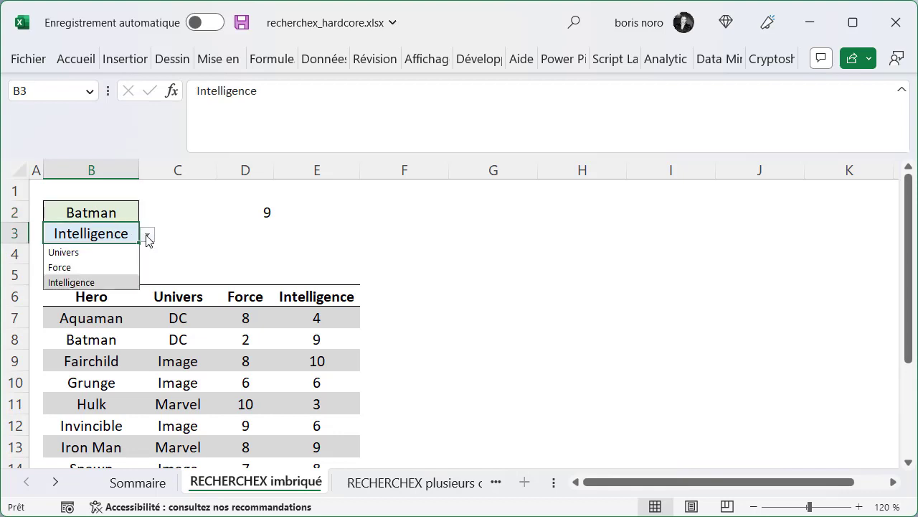
left_click(109, 249)
left_click(361, 270)
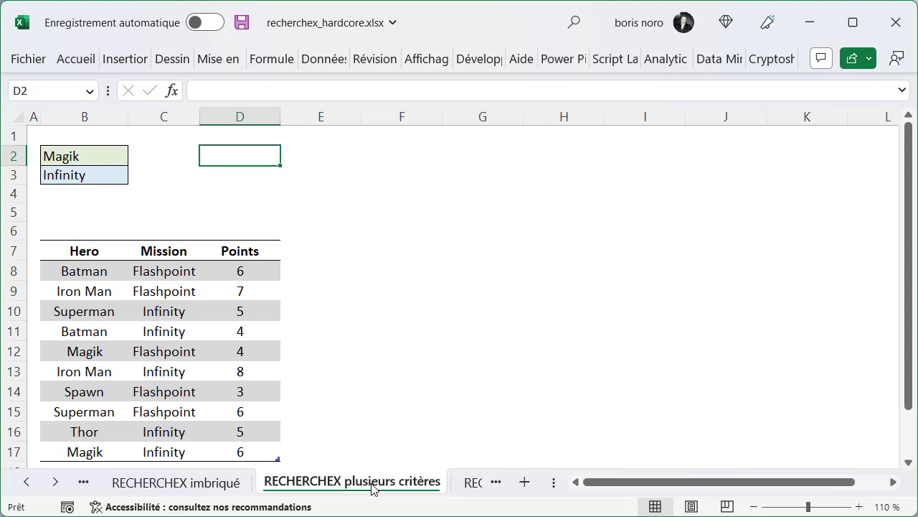
left_click(109, 155)
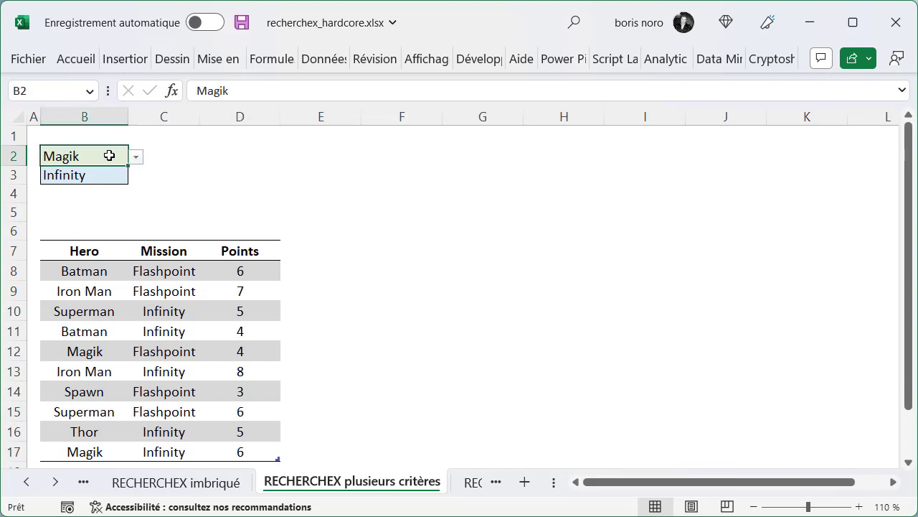
left_click(137, 159)
left_click(104, 172)
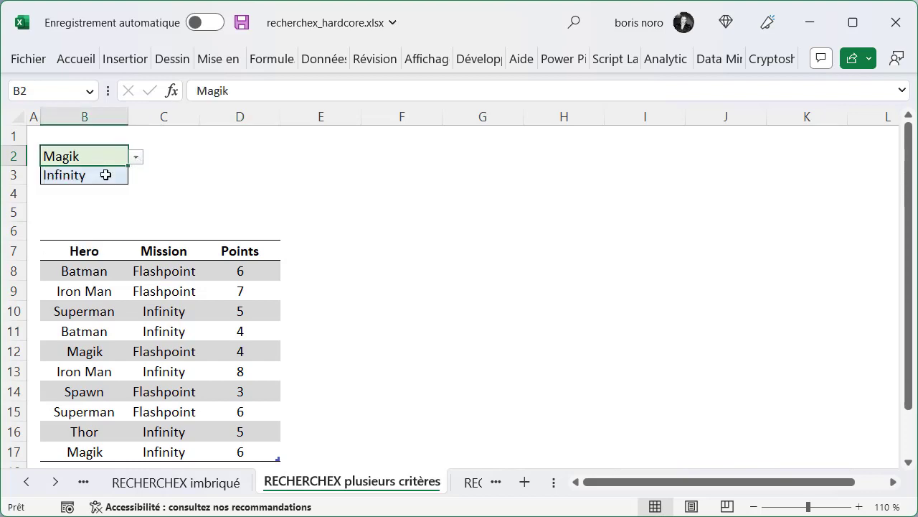
left_click(105, 172)
left_click(137, 179)
left_click(219, 156)
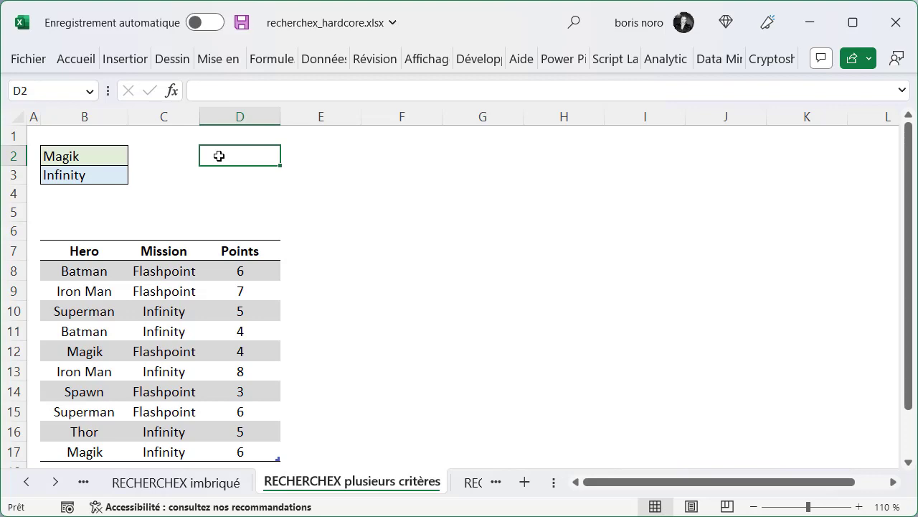
Start D2 as =RECHERCHEX(1;(Heros[Hero]=B2)*(Heros[Mission]=B3); for the two-criteria test.
type("=RECHERCHEX(")
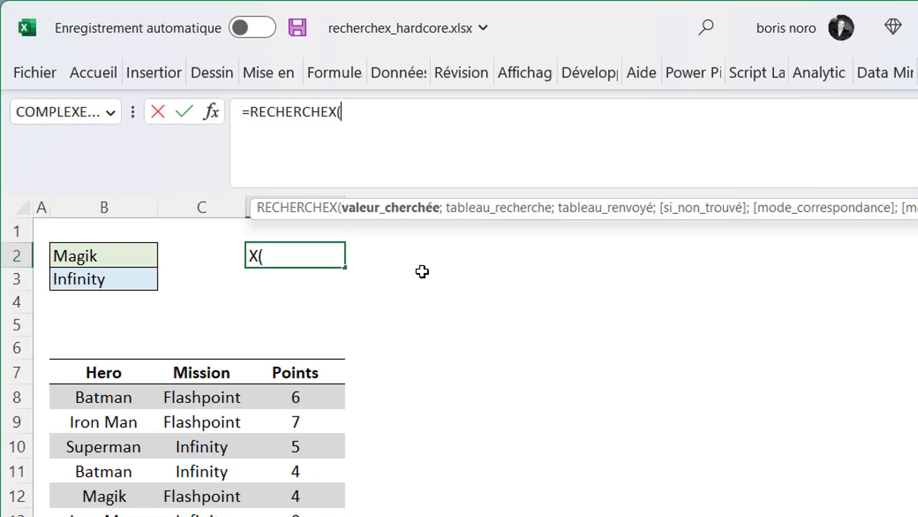
type("1")
type(";")
key("alt+Return")
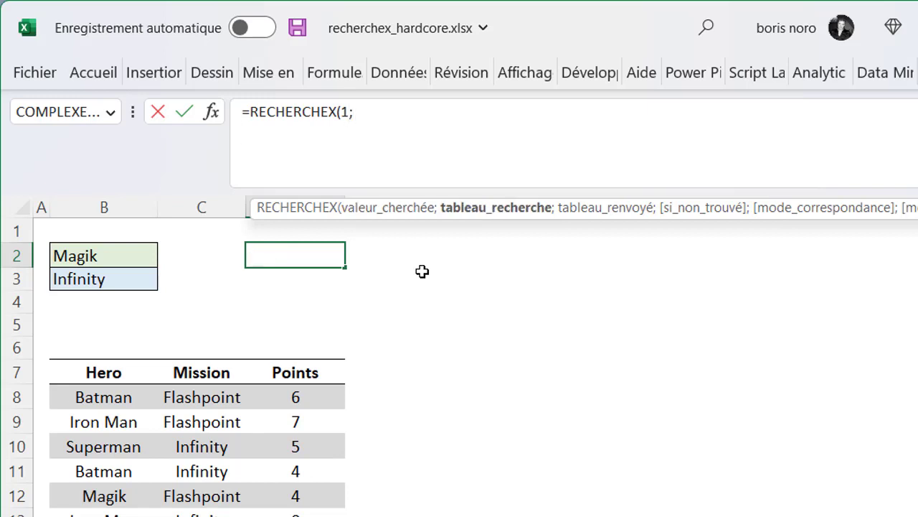
type("(")
left_click(102, 359)
type("=")
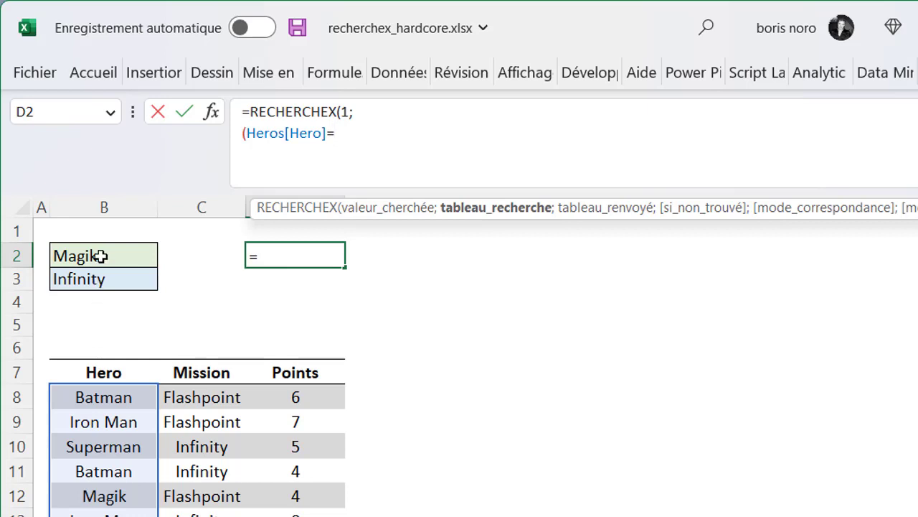
left_click(101, 256)
type(")")
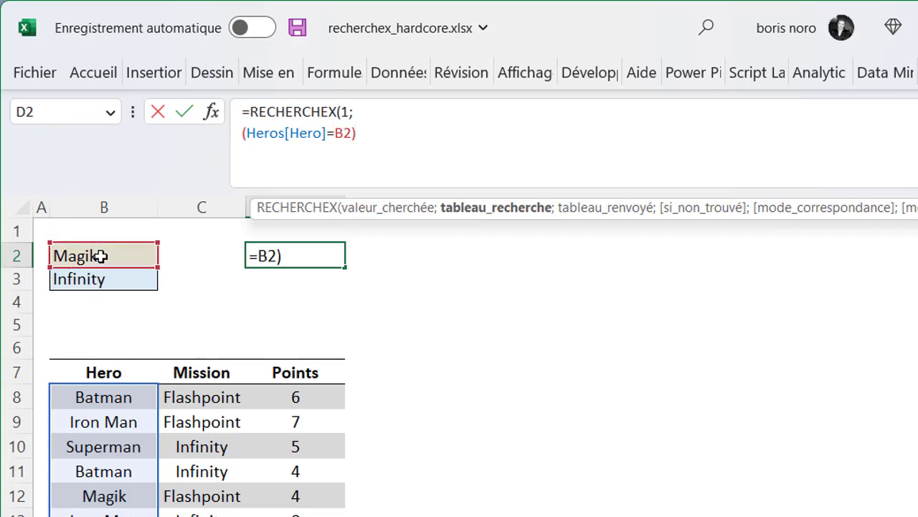
type("*")
type("(")
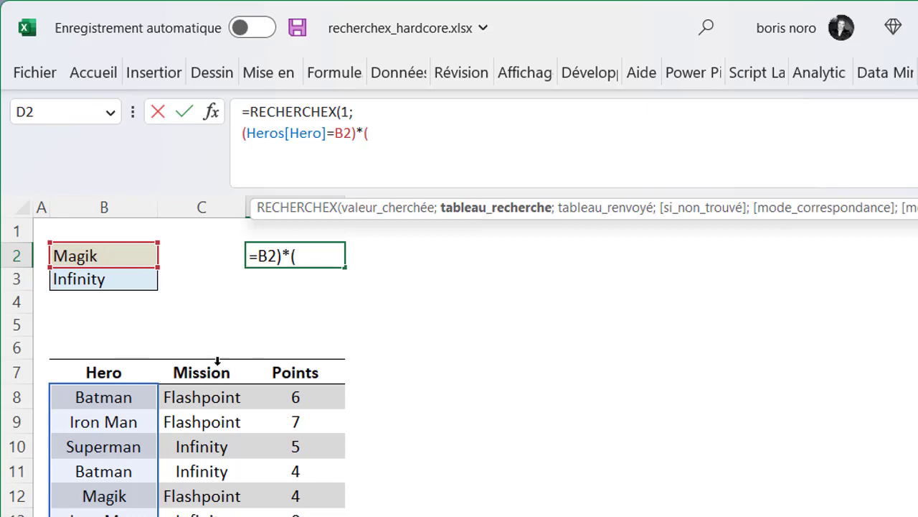
left_click(216, 360)
type("=")
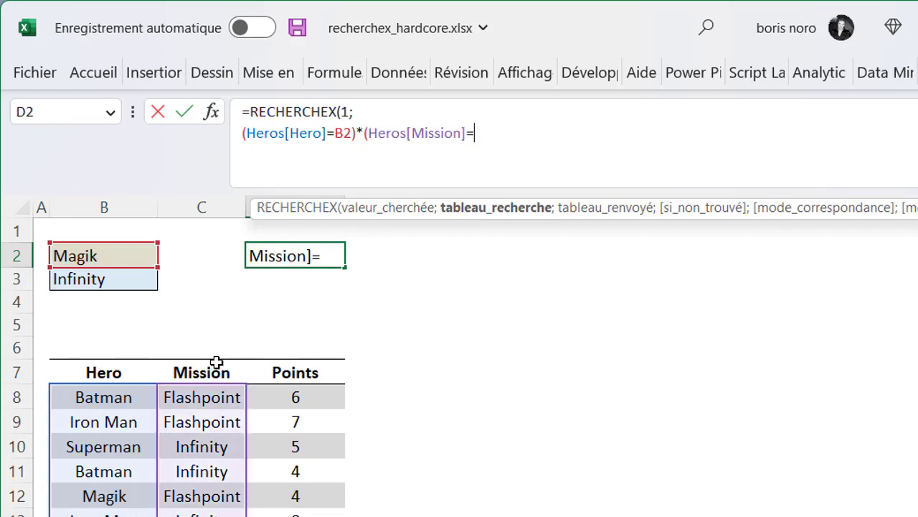
left_click(139, 281)
type(")")
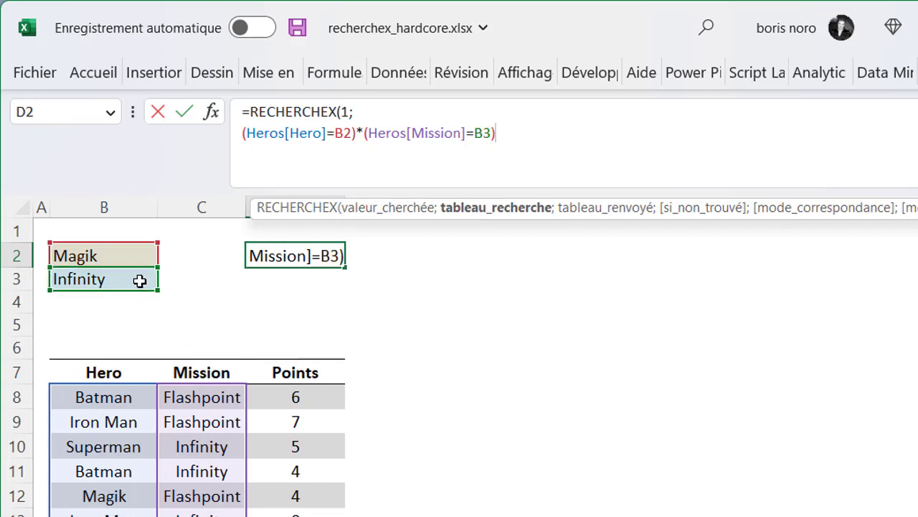
type(";")
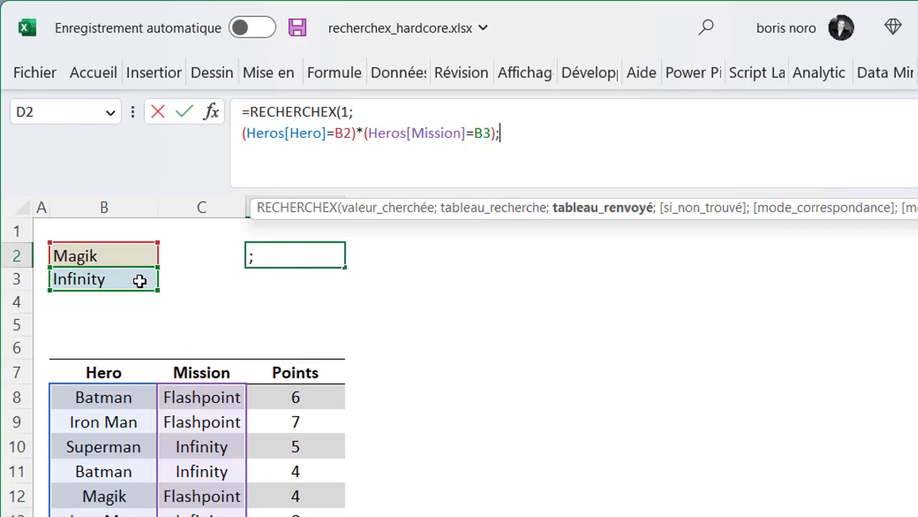
Complete the formula with Heros[Points] as the return column, giving 6 points.
key("alt+Return")
left_click(299, 358)
left_click(344, 155)
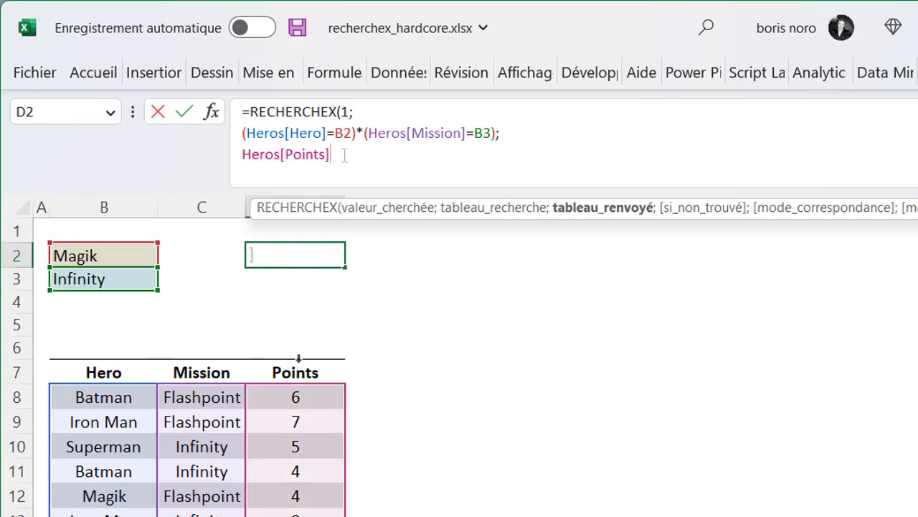
type(")")
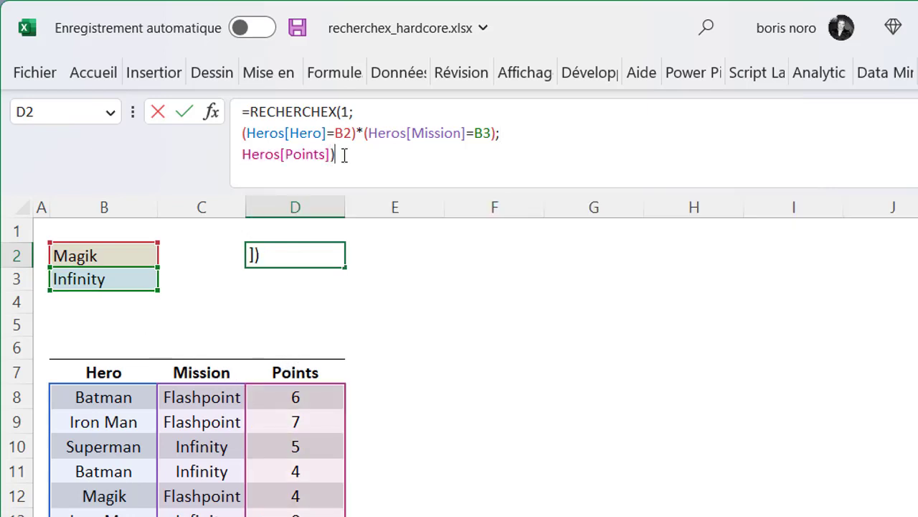
key("Return")
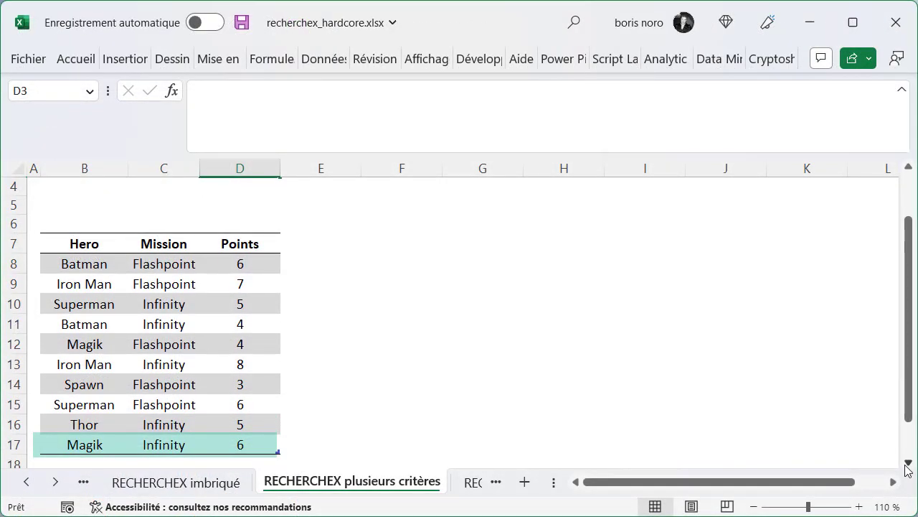
Choose Batman as the hero in B2 and Flashpoint as the mission in B3.
scroll(908, 349, "up", 1)
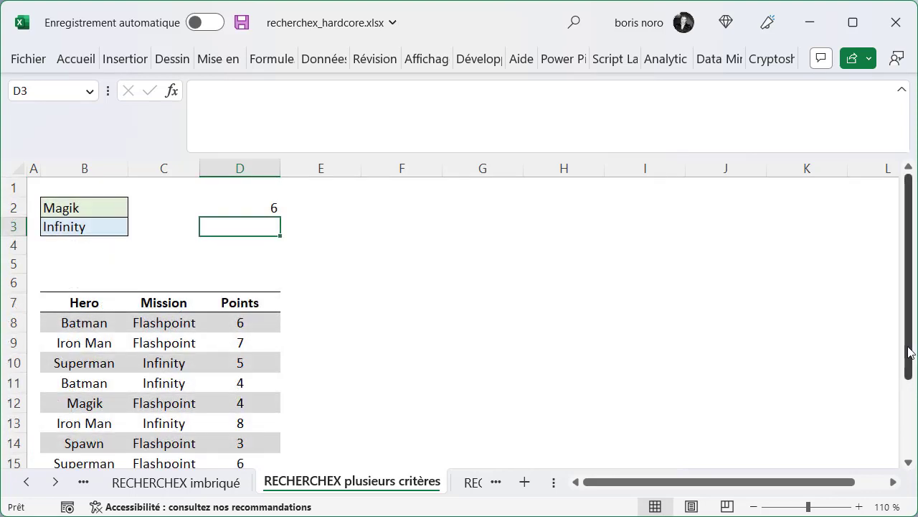
left_click(120, 207)
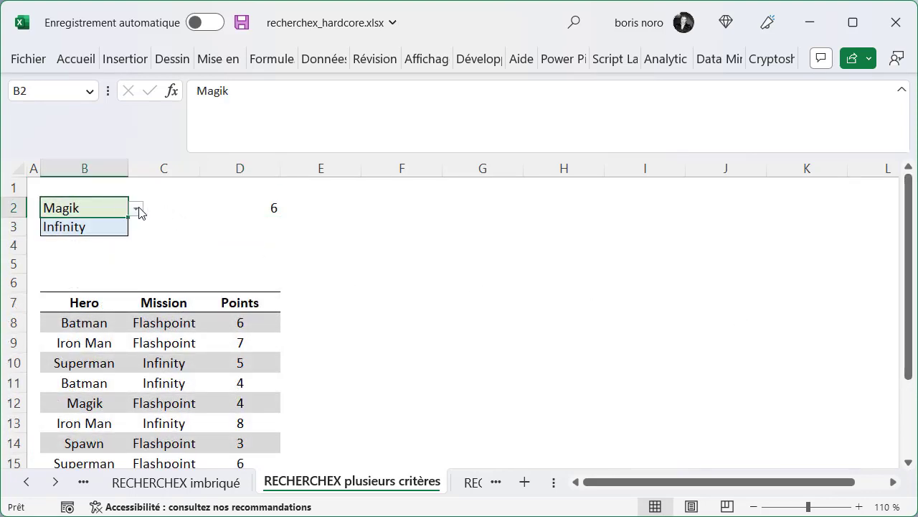
left_click(136, 208)
left_click(98, 227)
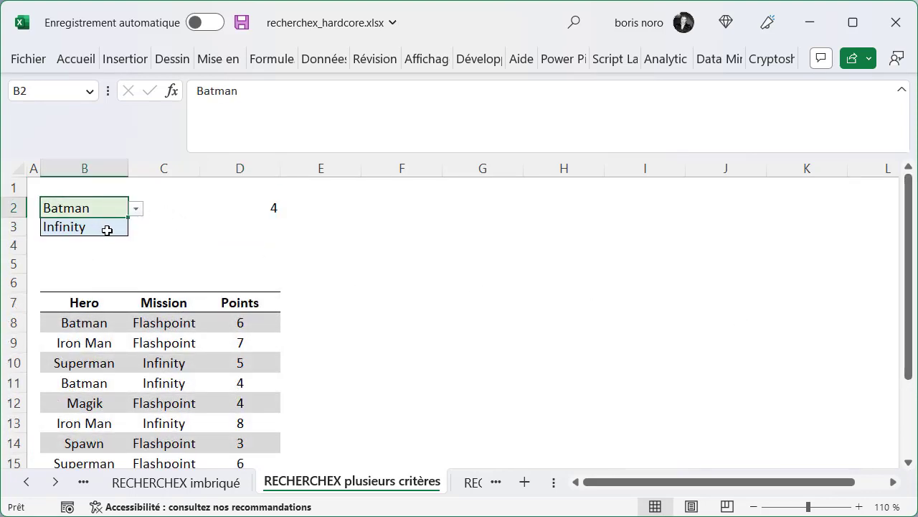
left_click(107, 230)
left_click(136, 227)
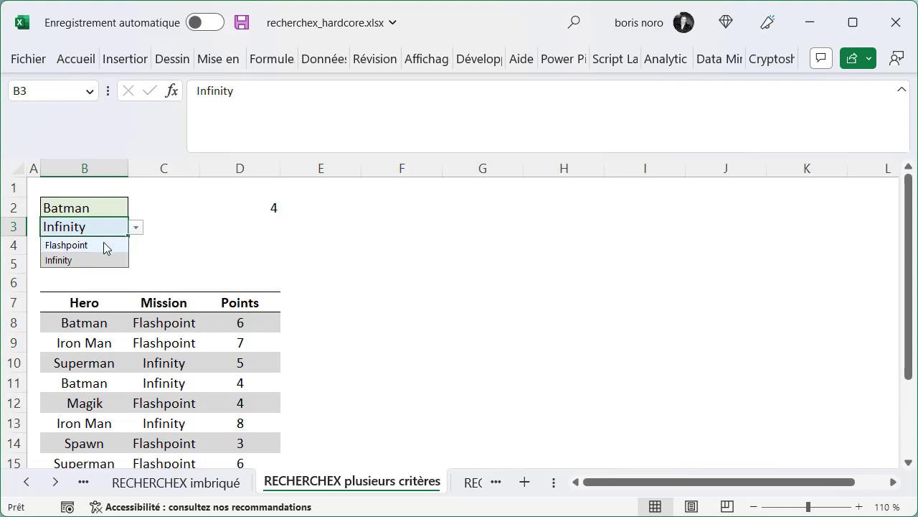
left_click(106, 244)
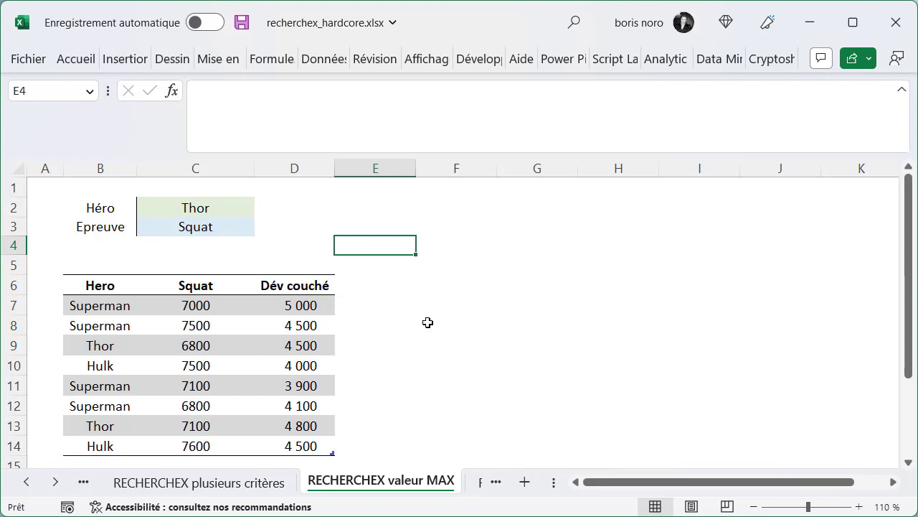
Enter a RECHERCHEX in E2 looking up C3 across the Squat–Dév couché headers and scores.
key("Up")
key("Up")
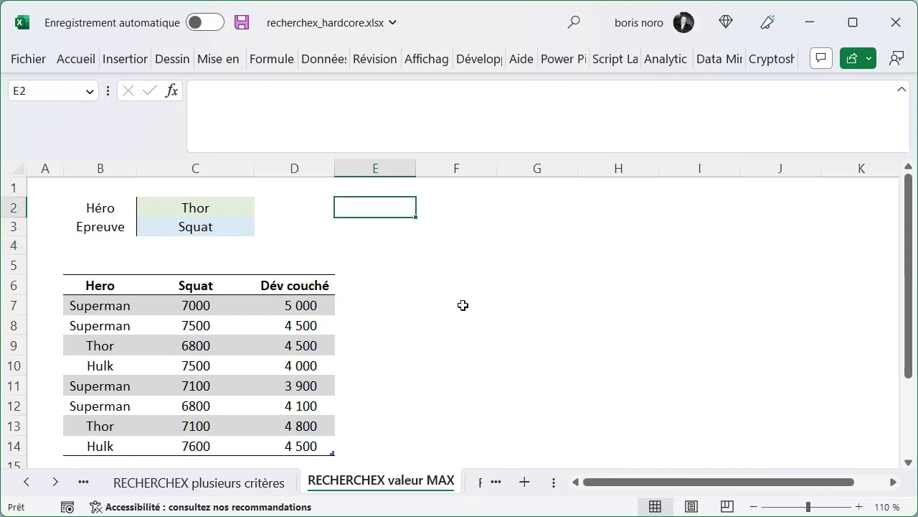
left_click(325, 110)
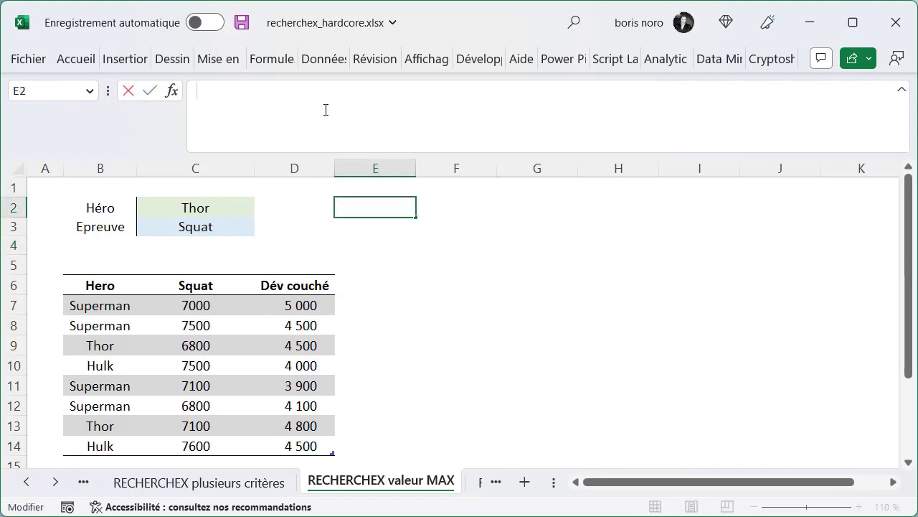
type("=RECHERCHEX(")
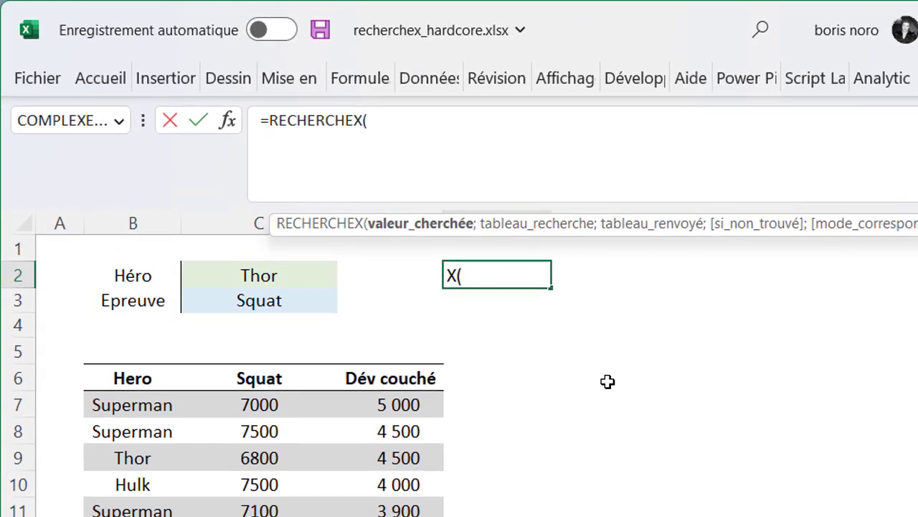
left_click(275, 302)
type(";")
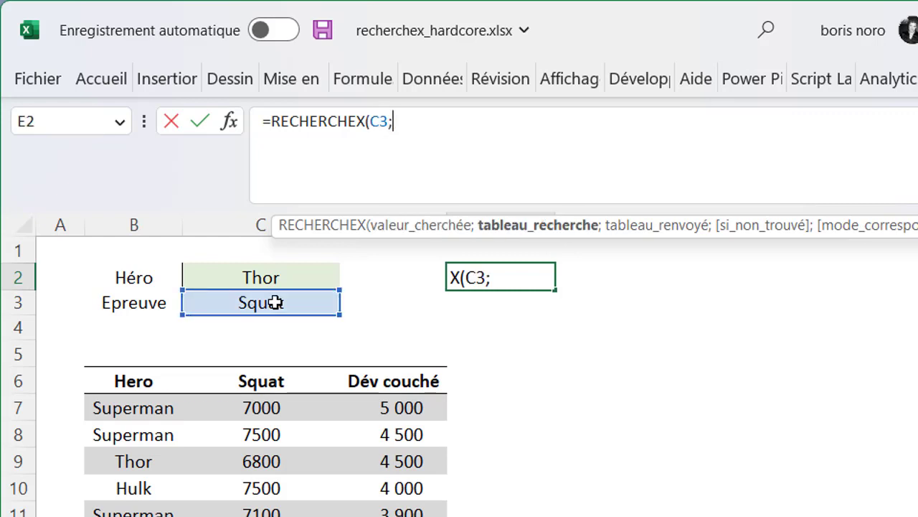
left_click(239, 381)
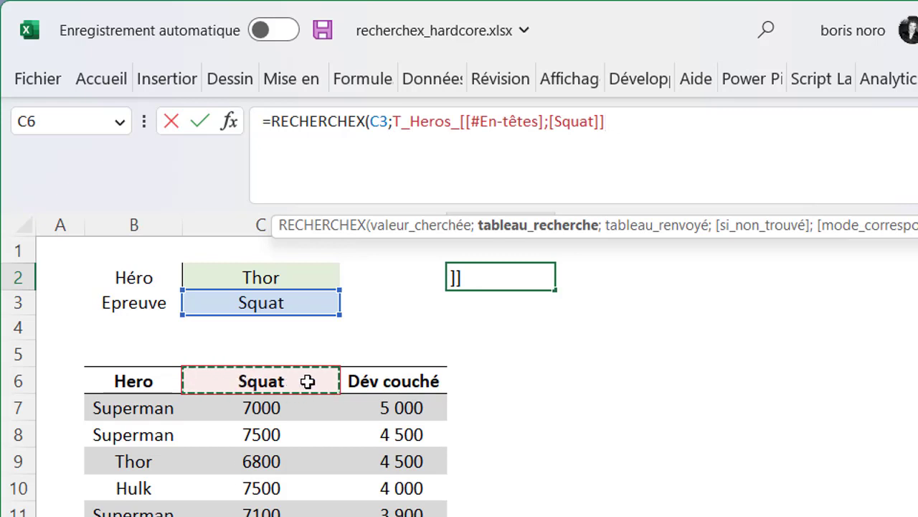
left_click_drag(343, 381, 359, 381)
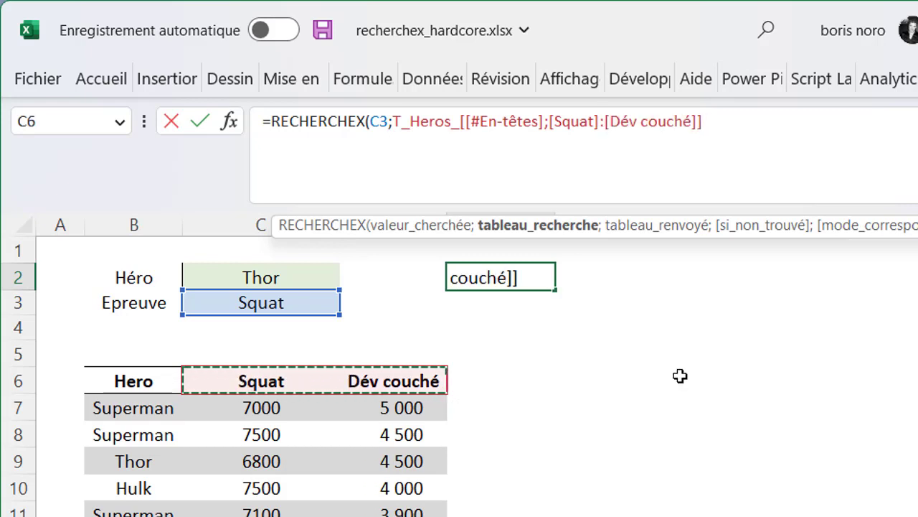
type(";")
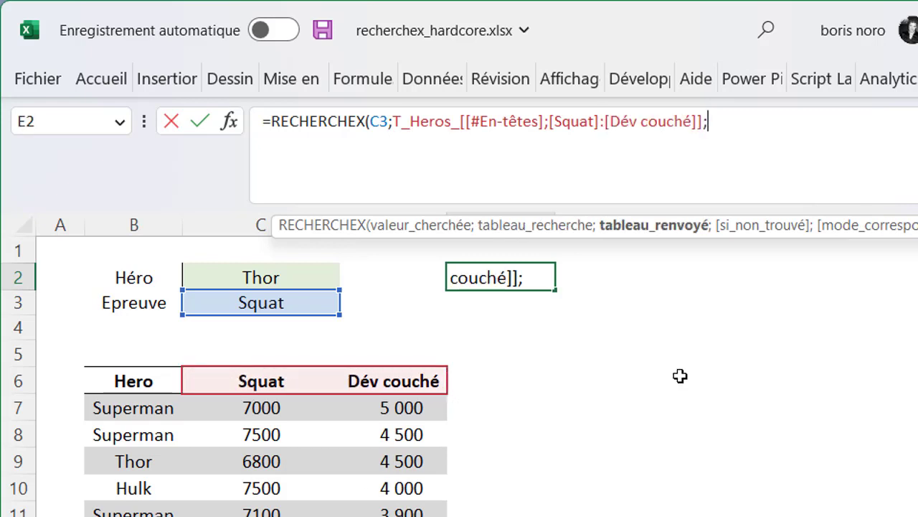
left_click(246, 409)
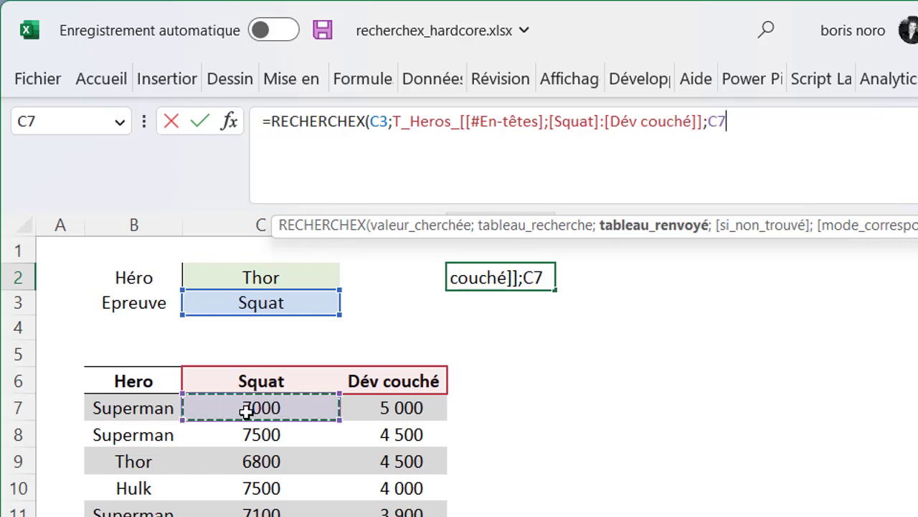
left_click_drag(333, 410, 357, 513)
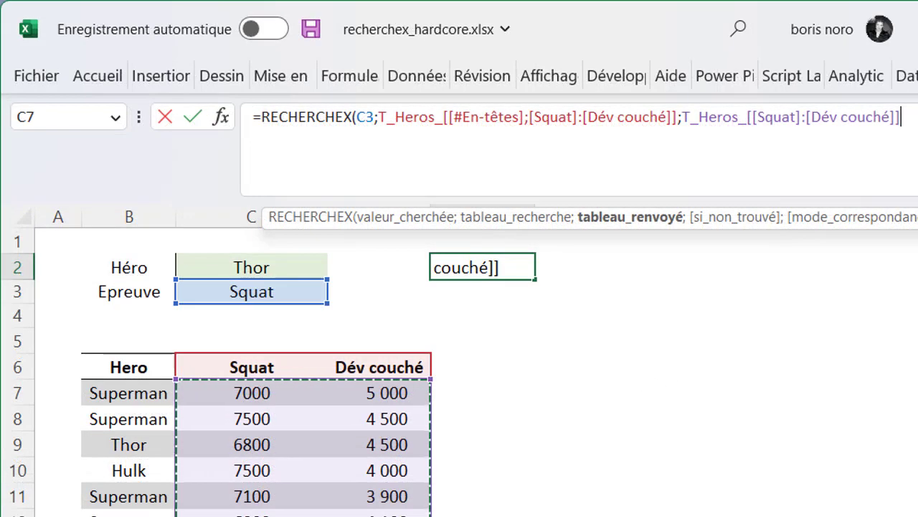
type(")")
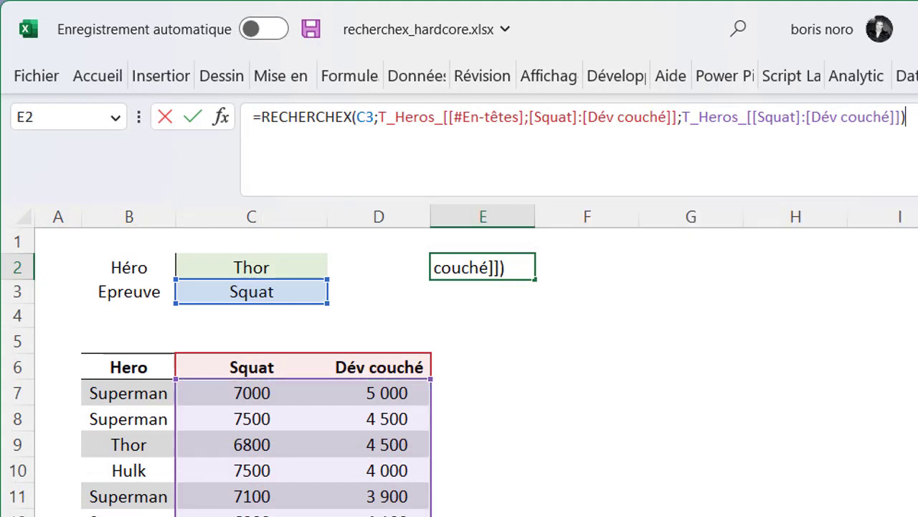
key("Return")
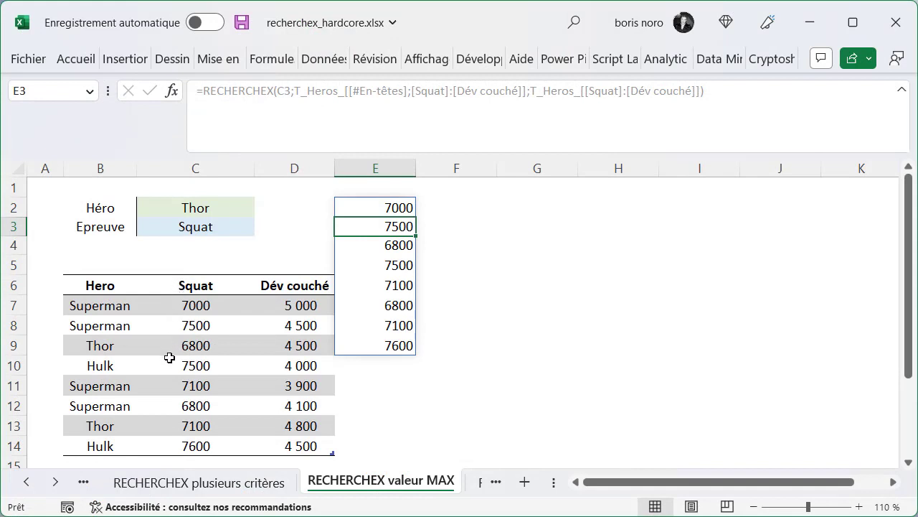
Switch the event in C3 to Dév couché.
left_click(178, 227)
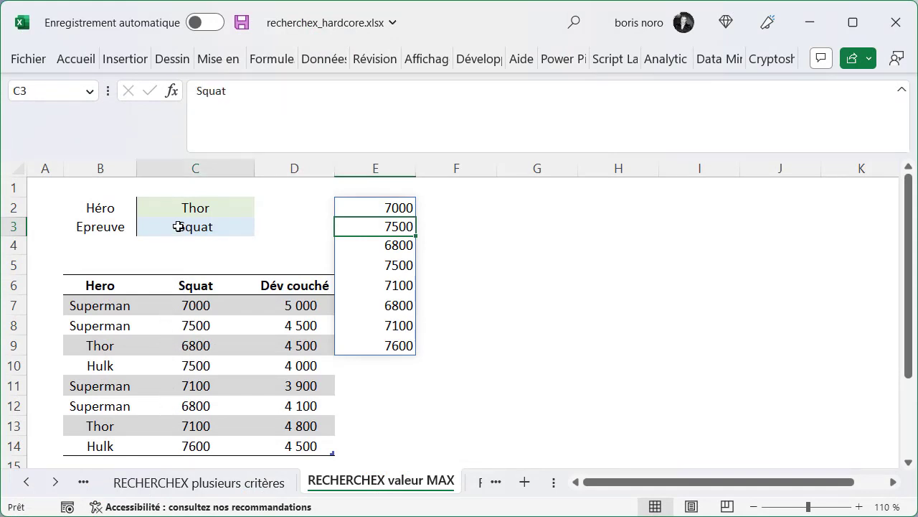
left_click(262, 227)
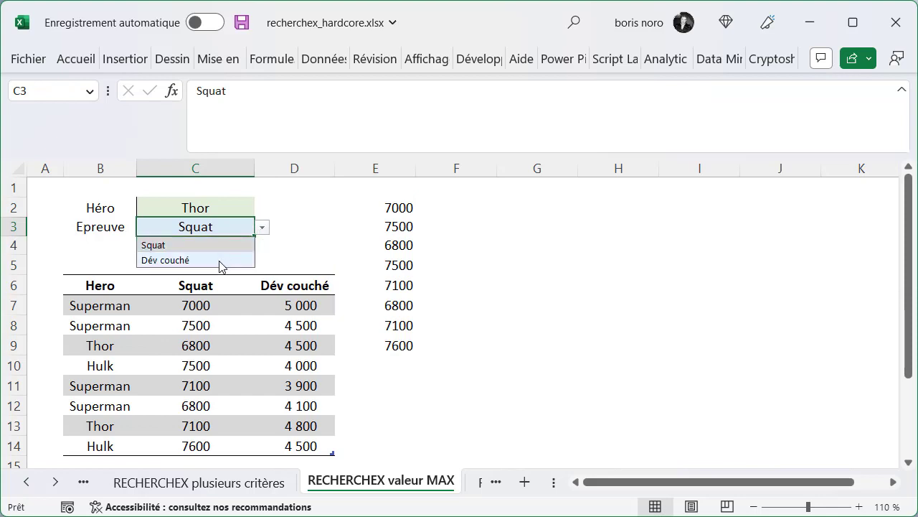
left_click(220, 263)
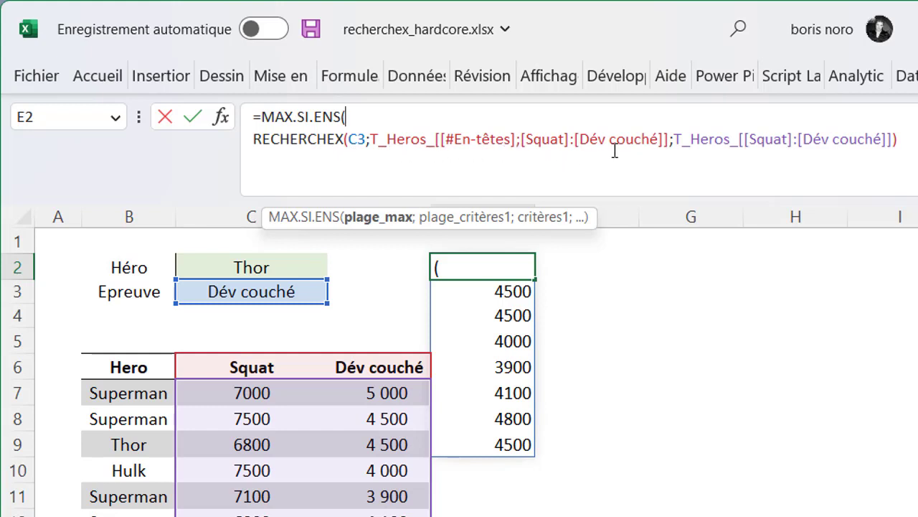
Complete MAX.SI.ENS with T_Heros_[Hero] and C2 as criteria, returning 4800 for Thor.
left_click(912, 138)
type(";")
key("alt+Return")
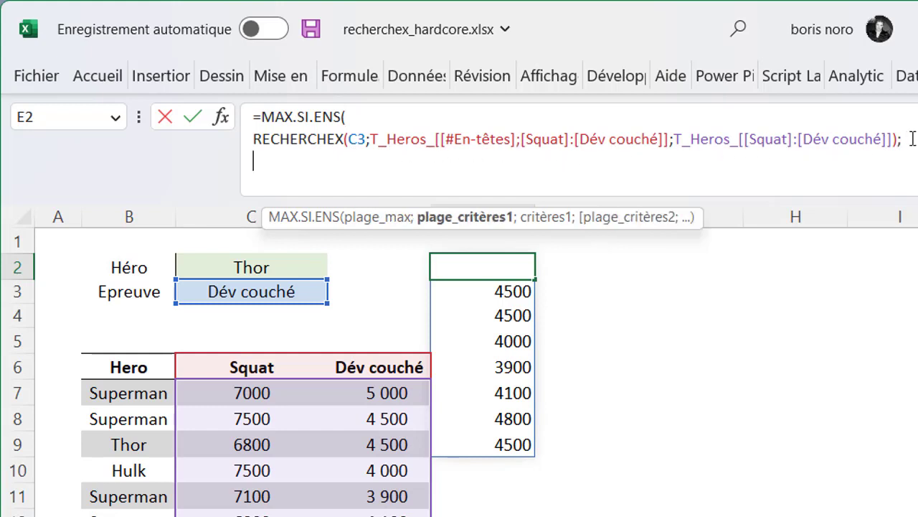
left_click(122, 351)
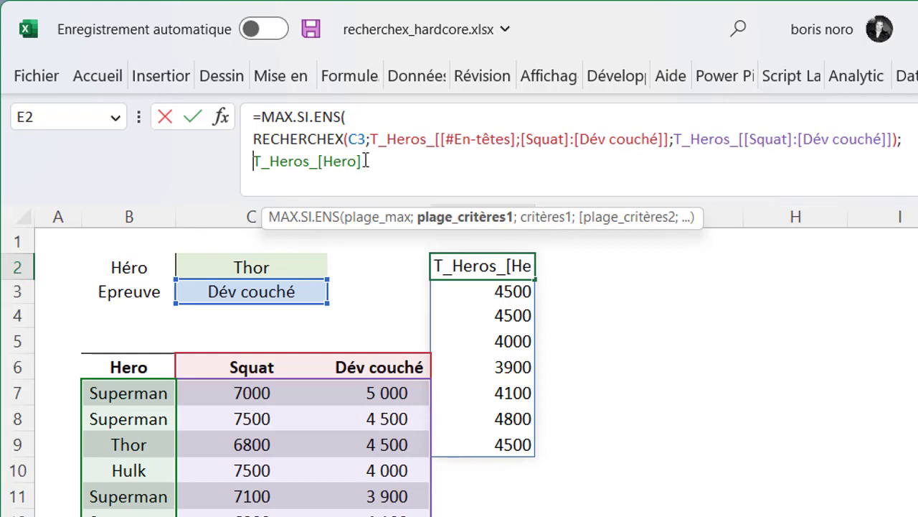
type(";")
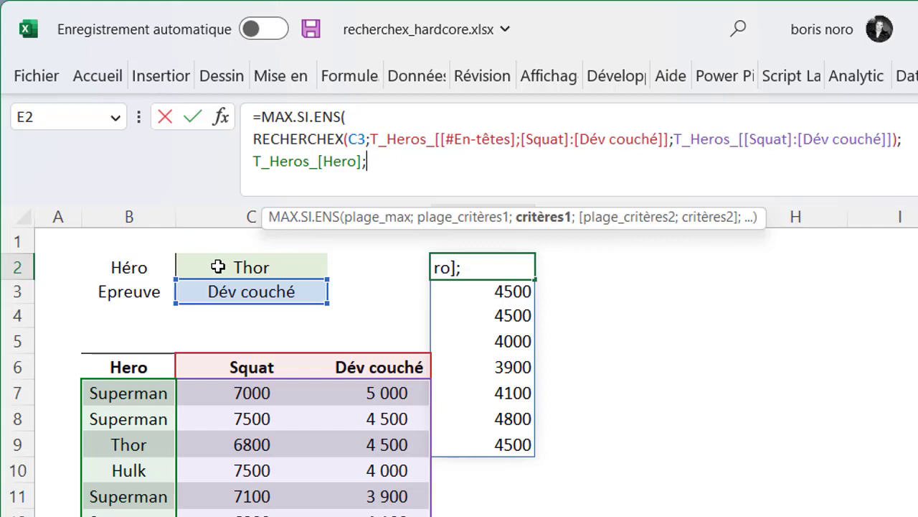
left_click(218, 266)
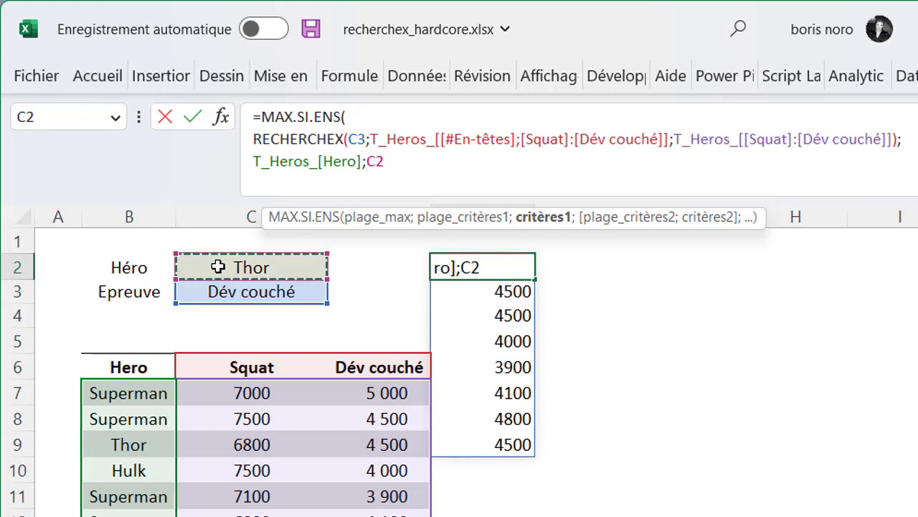
left_click(403, 163)
type(")")
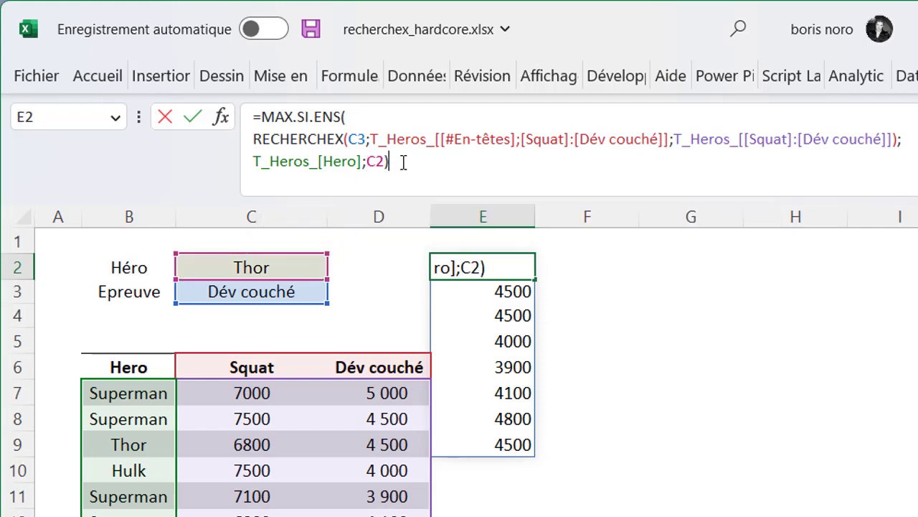
key("Return")
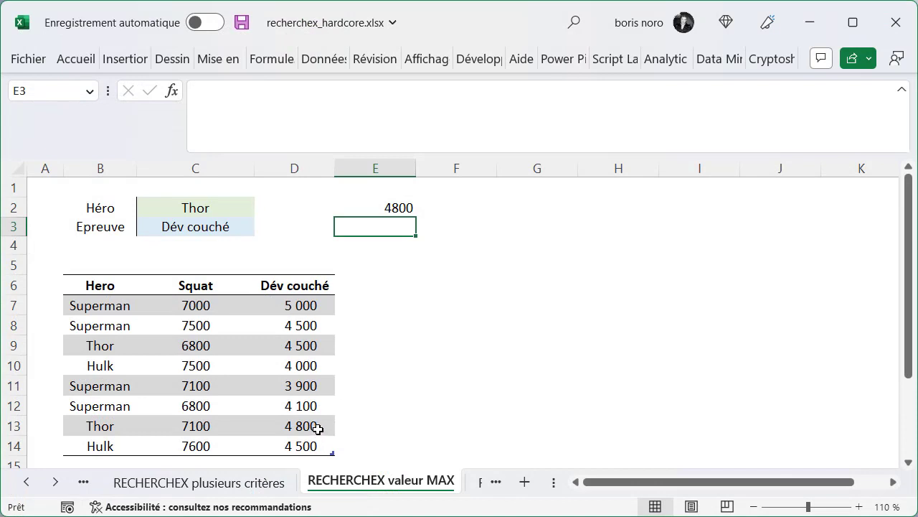
Set the hero in C2 to Superman and the event in C3 to Squat.
left_click(230, 206)
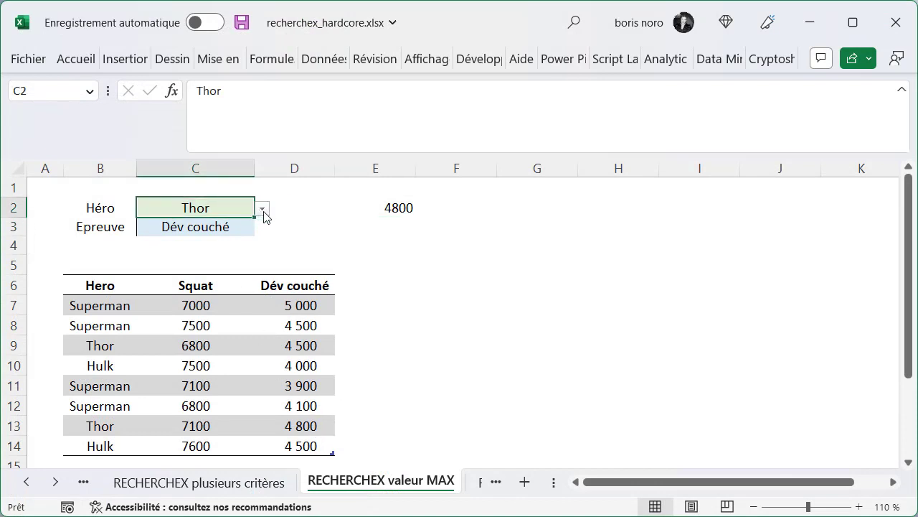
left_click(263, 209)
left_click(215, 227)
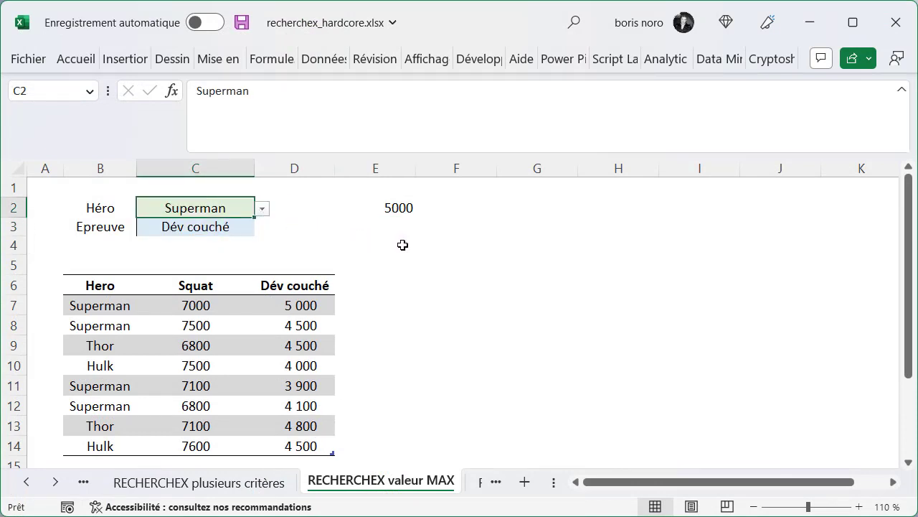
left_click(238, 229)
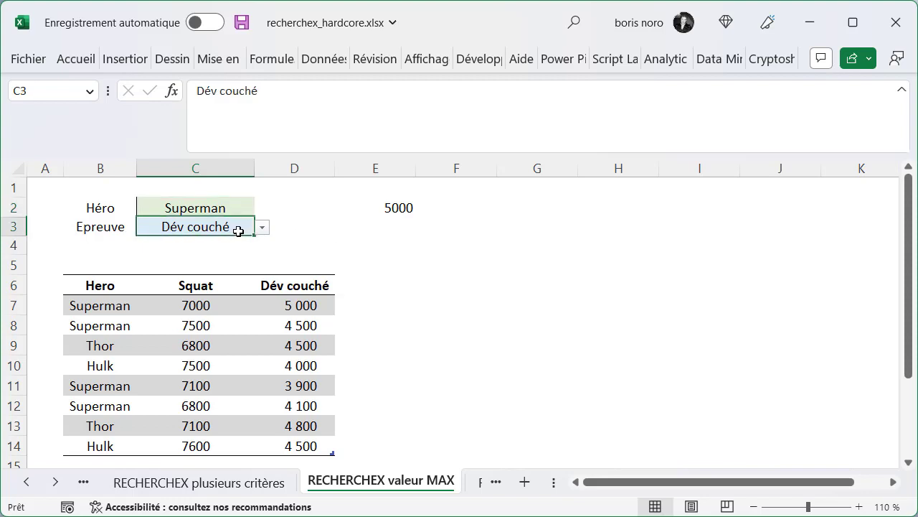
left_click(262, 227)
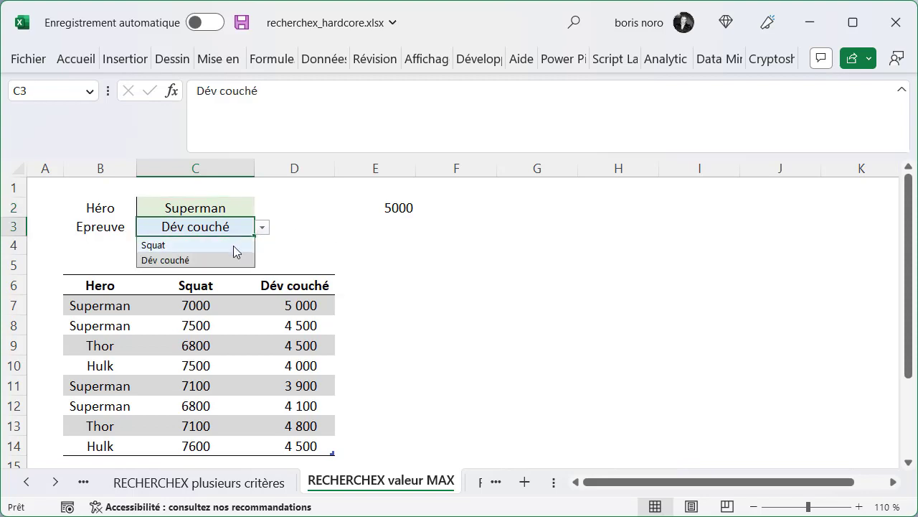
left_click(235, 244)
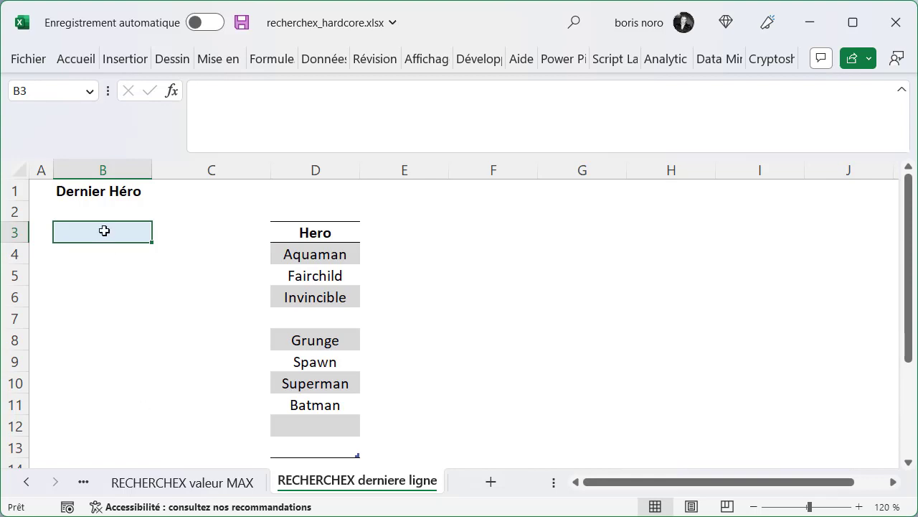
Enter =T_Heros[Hero]<>"" in B3 to spill VRAI/FAUX non-empty tests, then reselect B3.
left_click(206, 99)
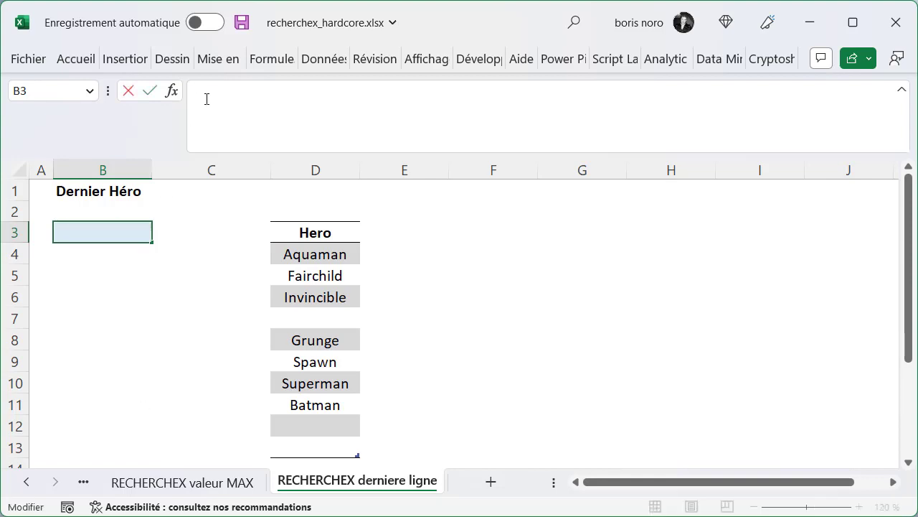
type("=")
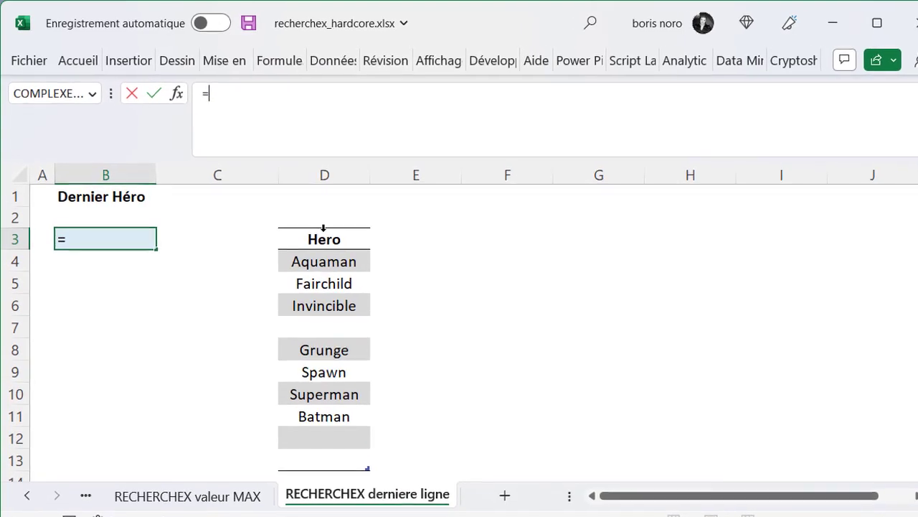
left_click(314, 222)
type("<>")
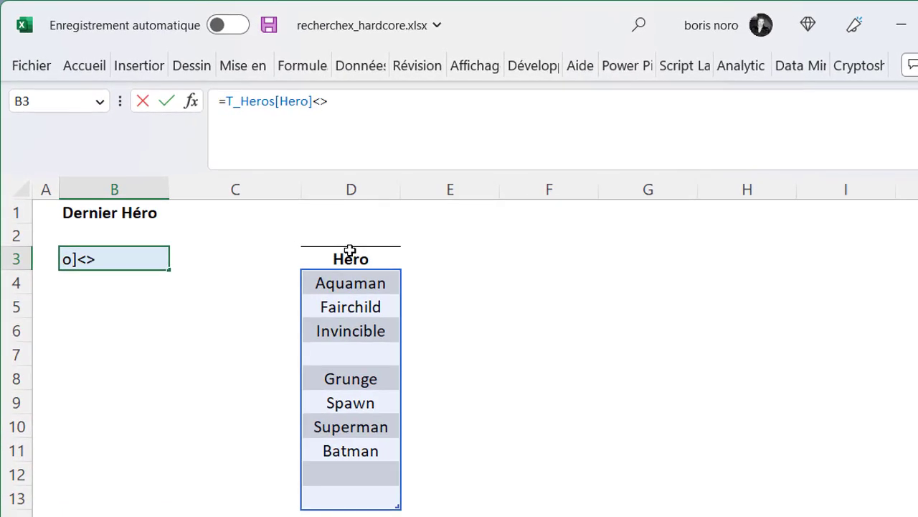
type("\"\"")
key("Return")
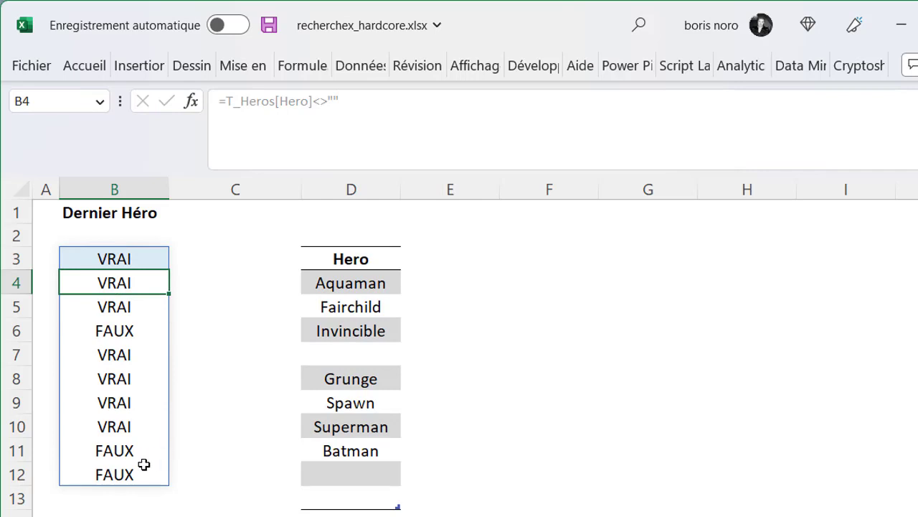
key("Up")
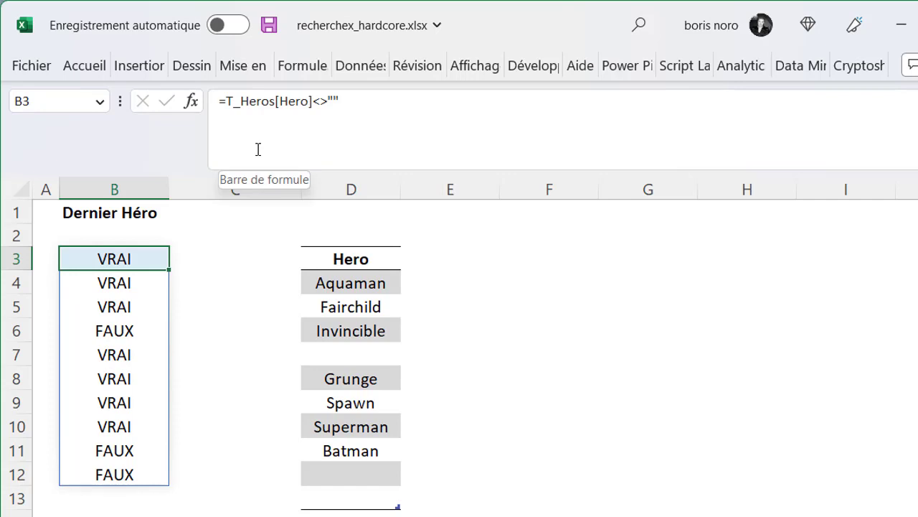
Change B3 to =1/(T_Heros[Hero]<>"") so it spills 1 for filled heroes and #DIV/0! for blanks.
left_click(259, 148)
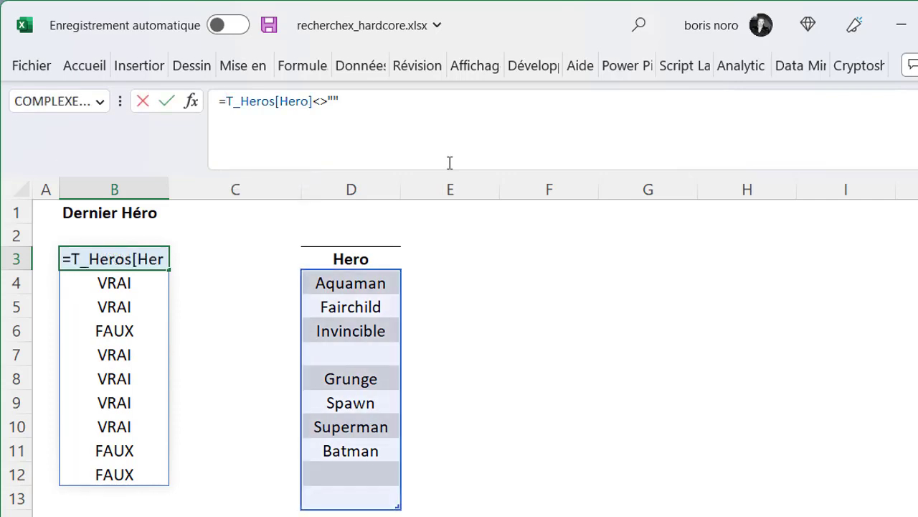
type("1/")
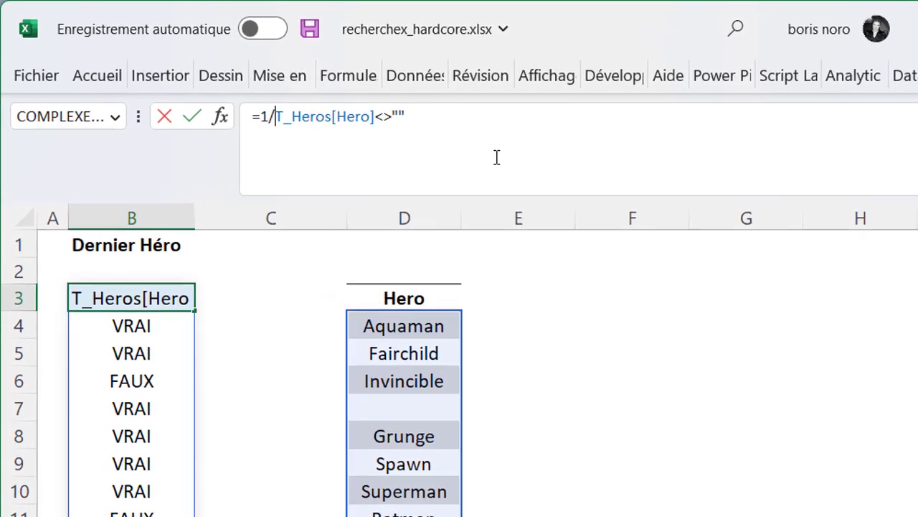
type("(")
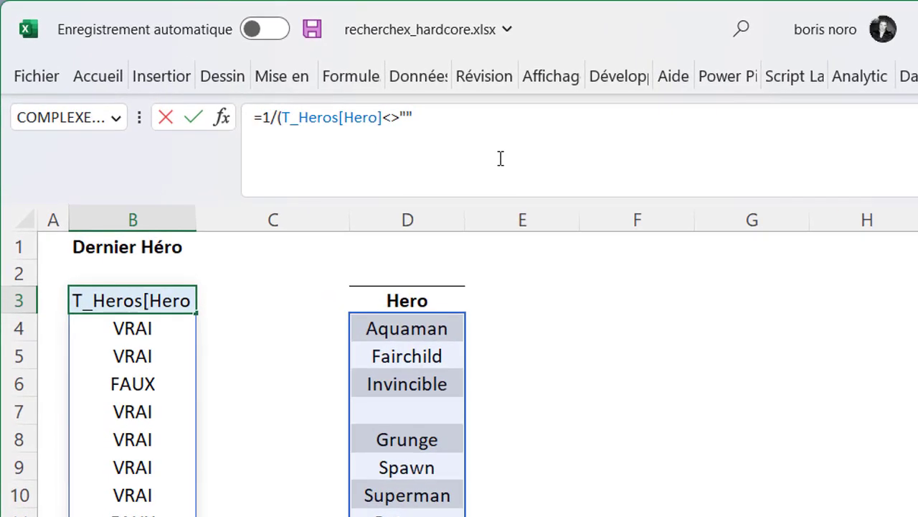
left_click(452, 120)
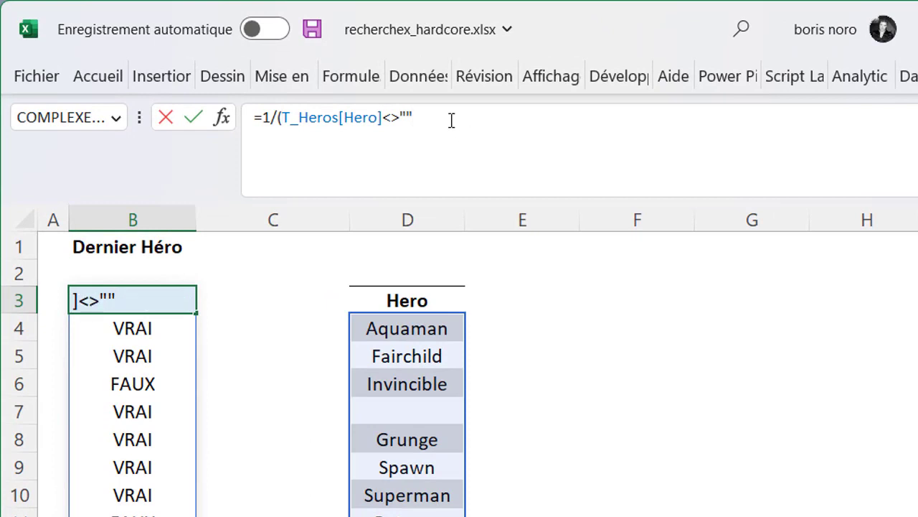
type(")")
key("Return")
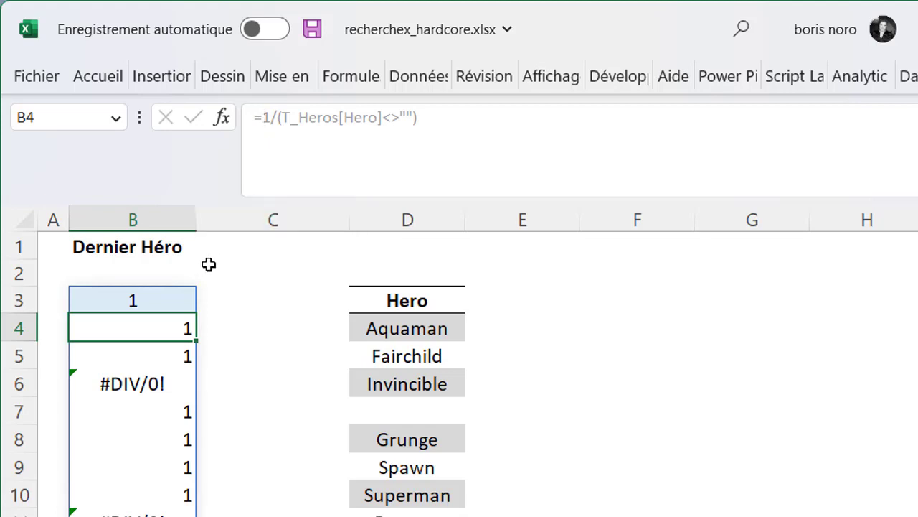
left_click(168, 300)
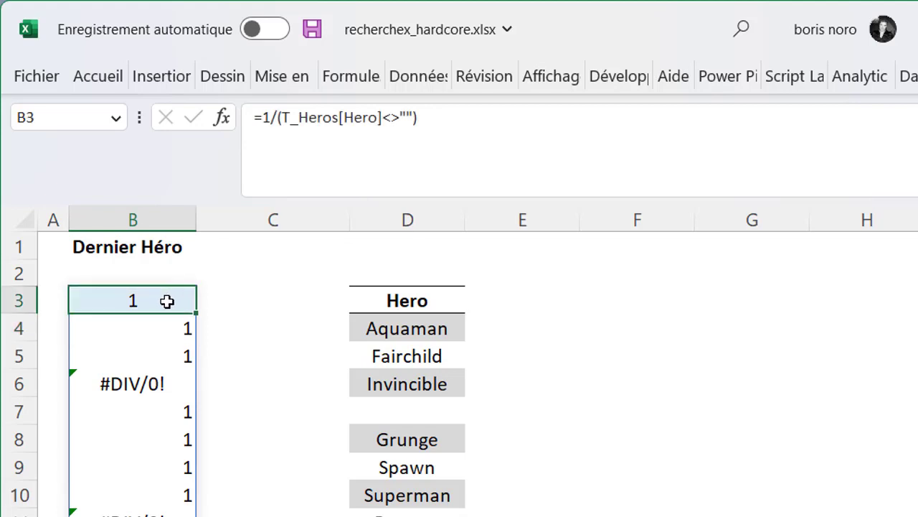
Wrap B3 as =RECHERCHEX(1;1/(T_Heros[Hero]<>"");T_Heros[Hero];;;-1), searching last to first to return Batman.
left_click(264, 120)
type("RECHERCHEX(")
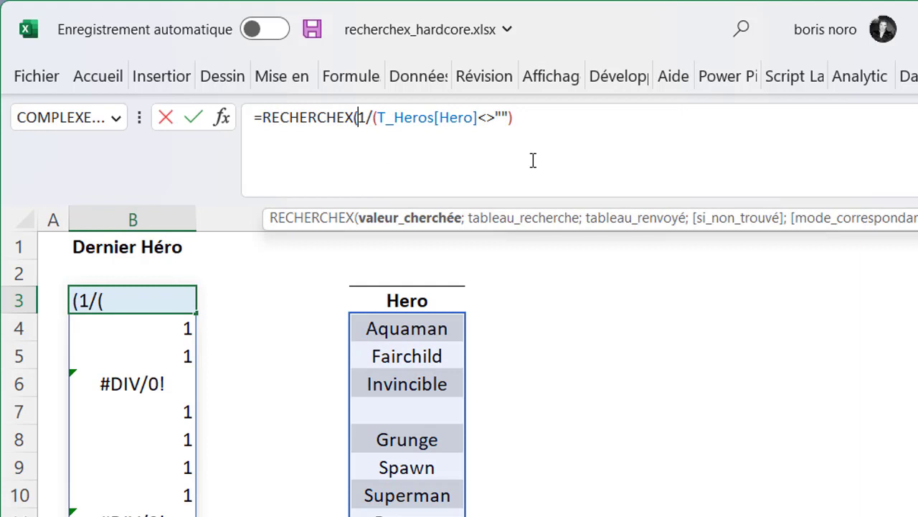
type("1;")
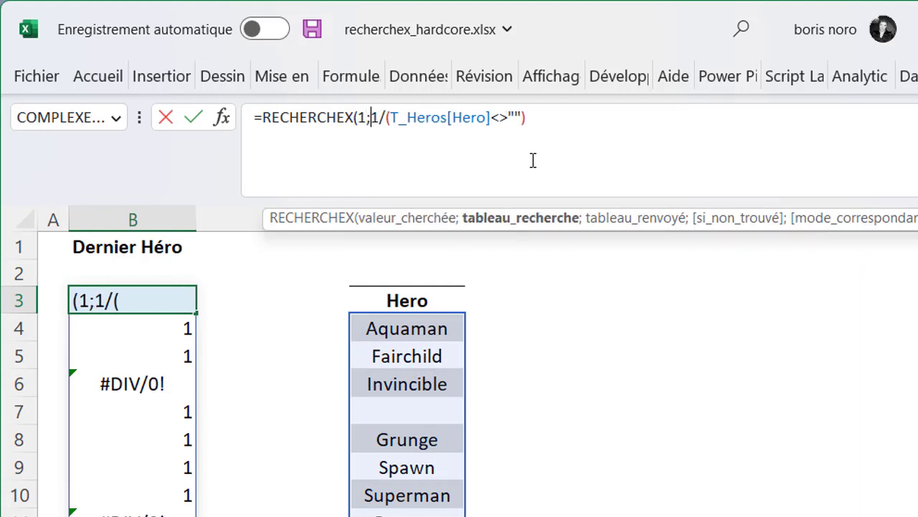
left_click(531, 117)
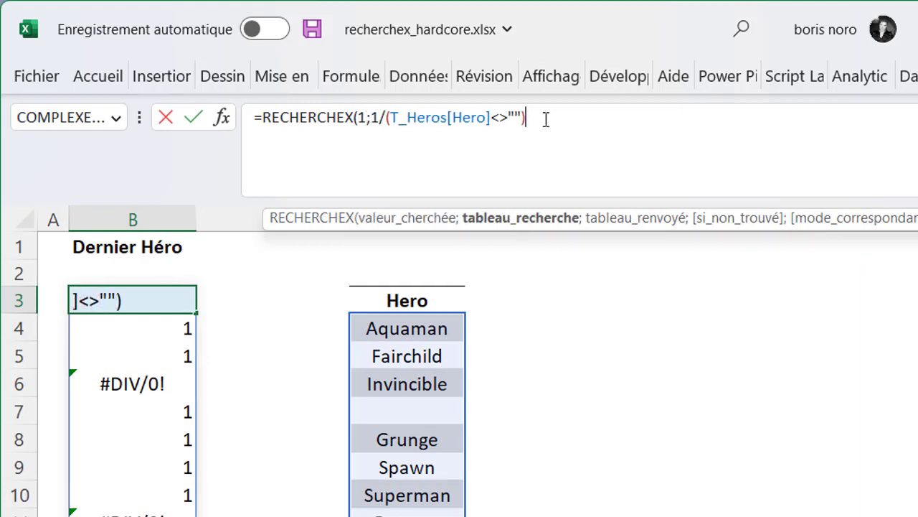
type(";")
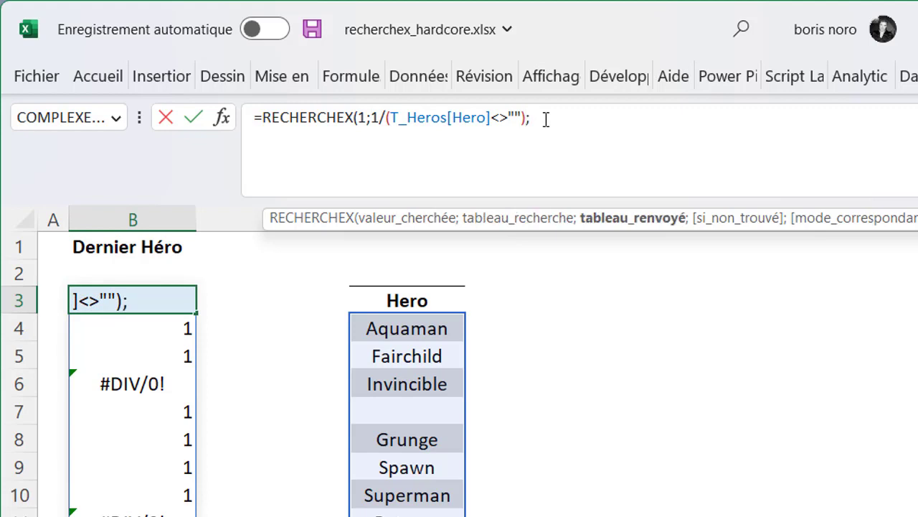
left_click(422, 286)
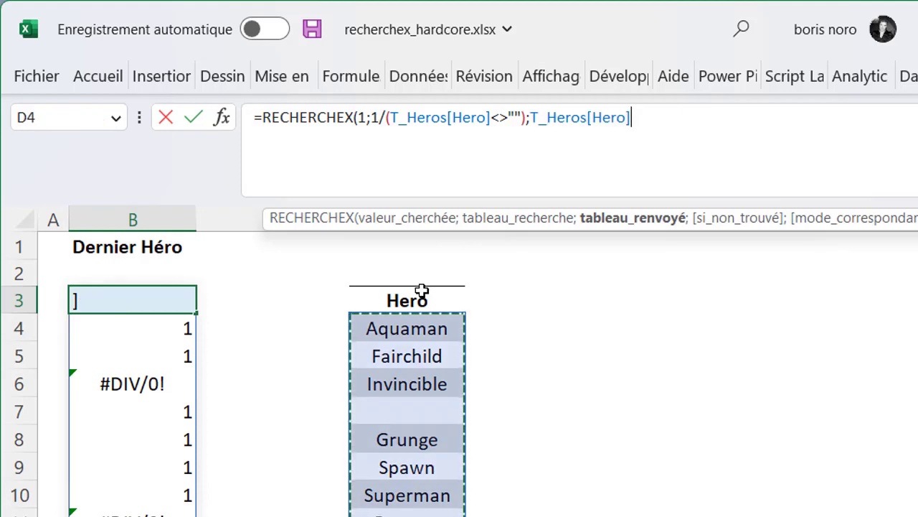
type(";")
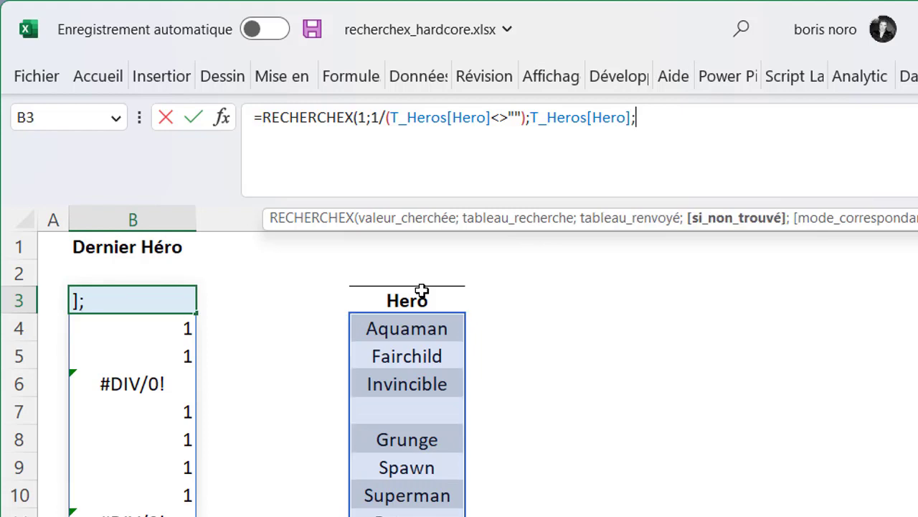
type(";")
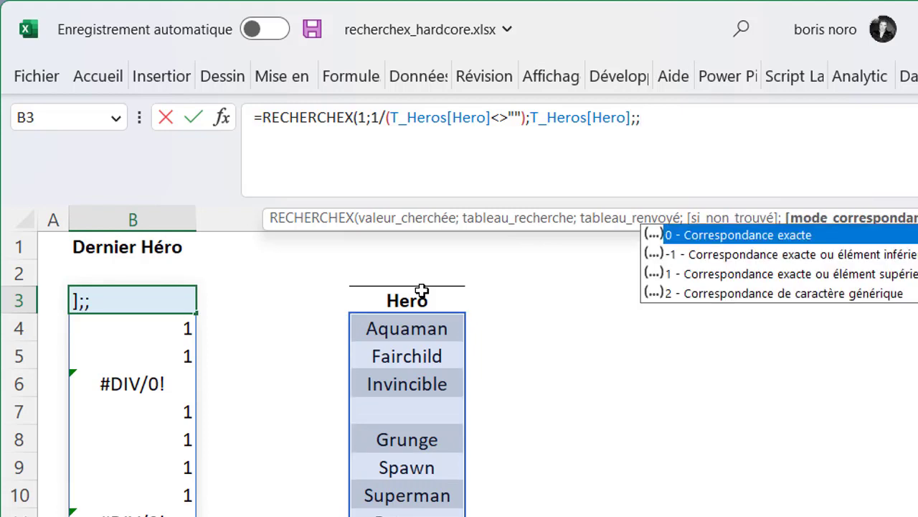
type(";")
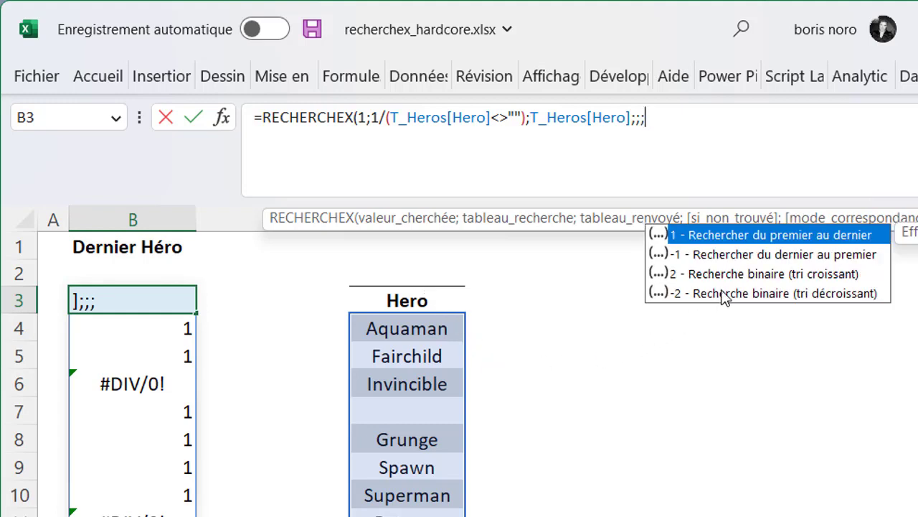
double_click(729, 258)
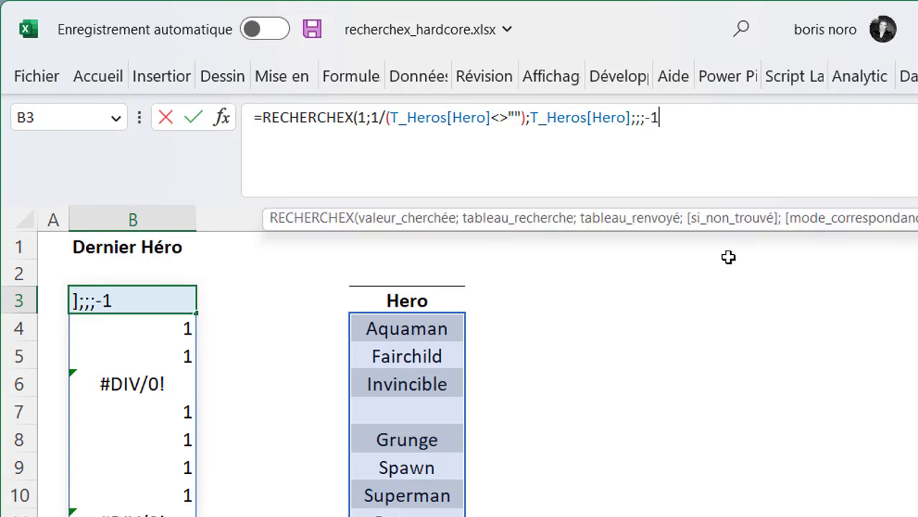
type(")")
key("Return")
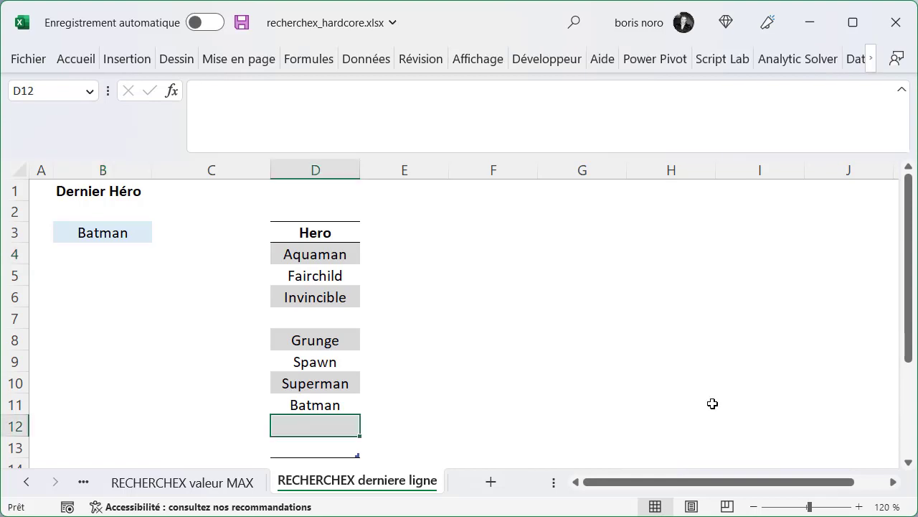
Enter Spawn as a new hero in D12, then undo it.
type("Spawn")
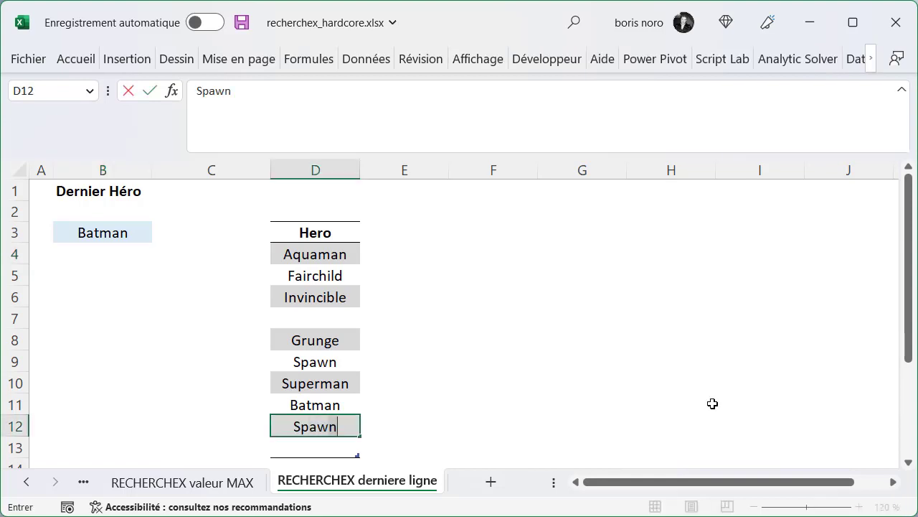
key("Return")
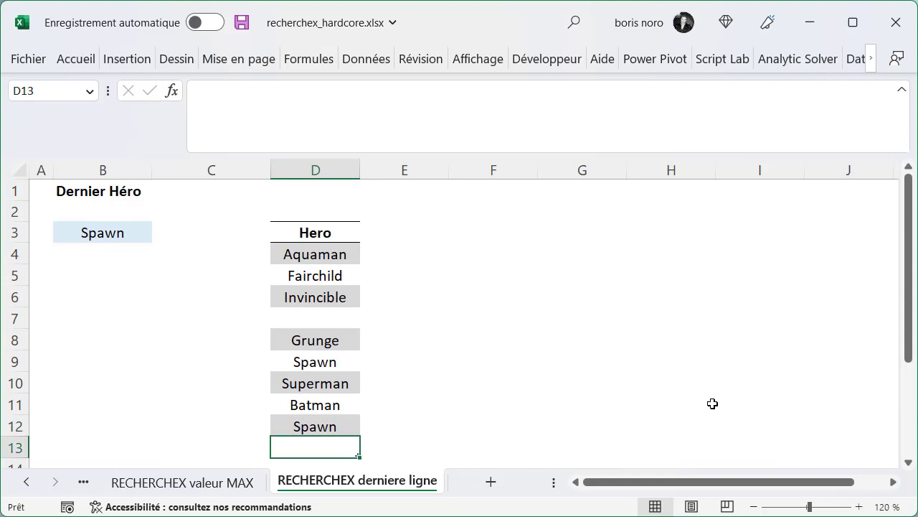
key("ctrl+z")
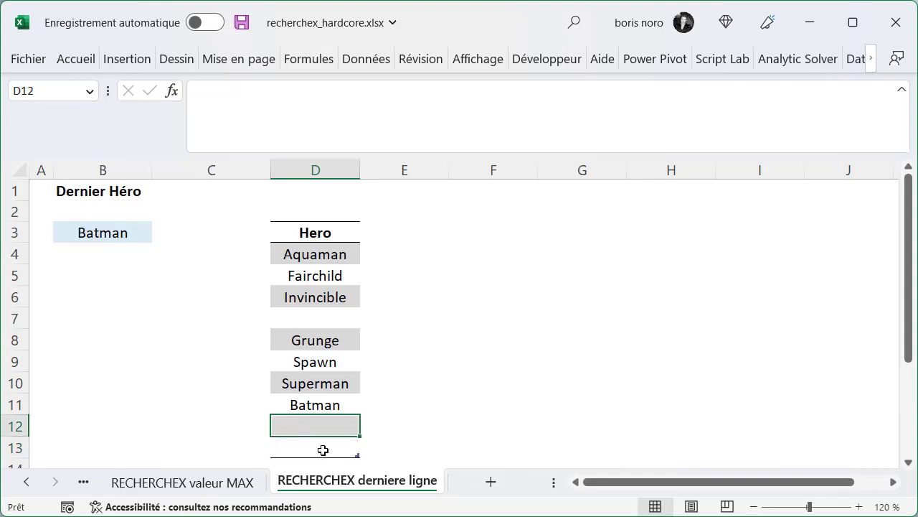
Add Venom in D14 at the end of the Hero list.
scroll(323, 450, "down", 1, "ctrl")
left_click(323, 450)
type("Veno")
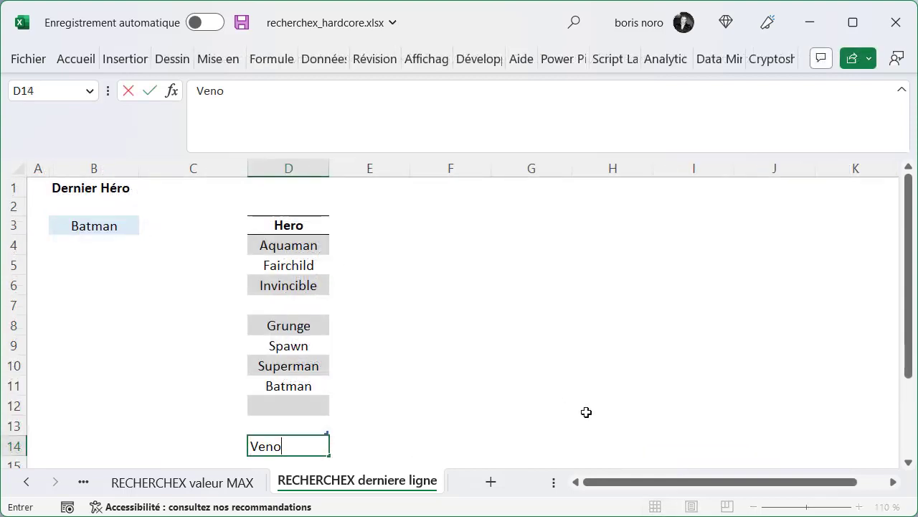
type("m")
key("Return")
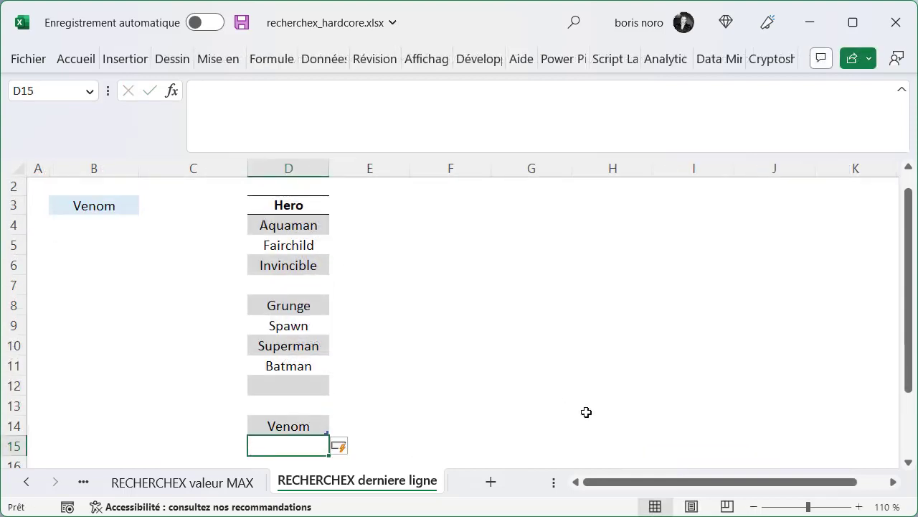